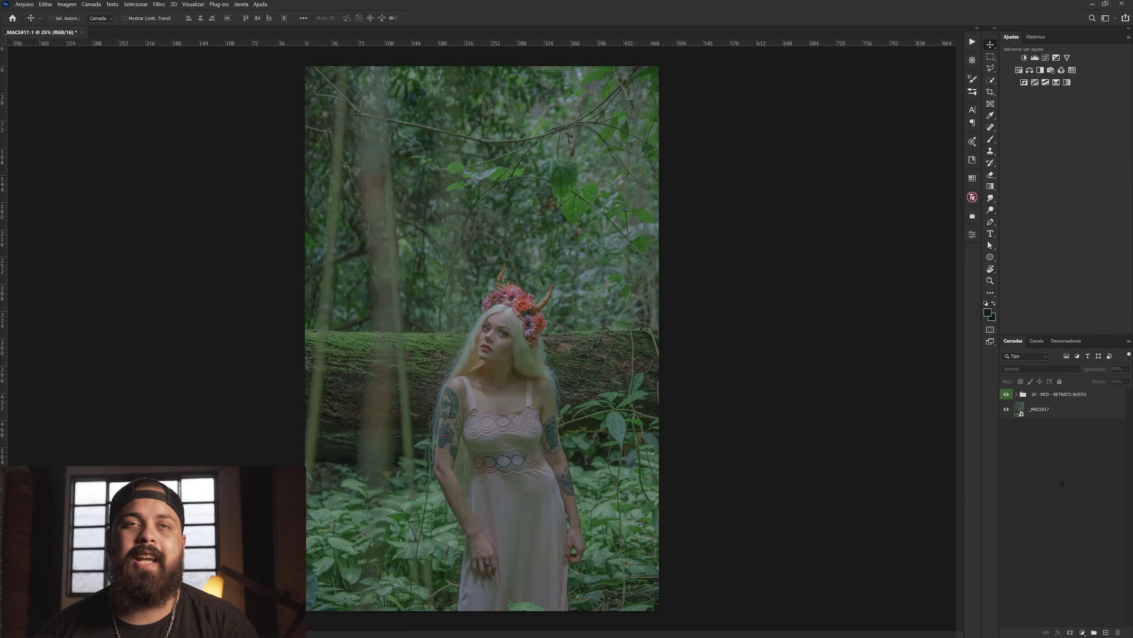
# Stamp all visible layers into a new top layer named 'desaturada'
pyautogui.hotkey('ctrl', 'shift', 'alt', 'n')
pyautogui.hotkey('ctrl', 'shift', 'alt', 'e')
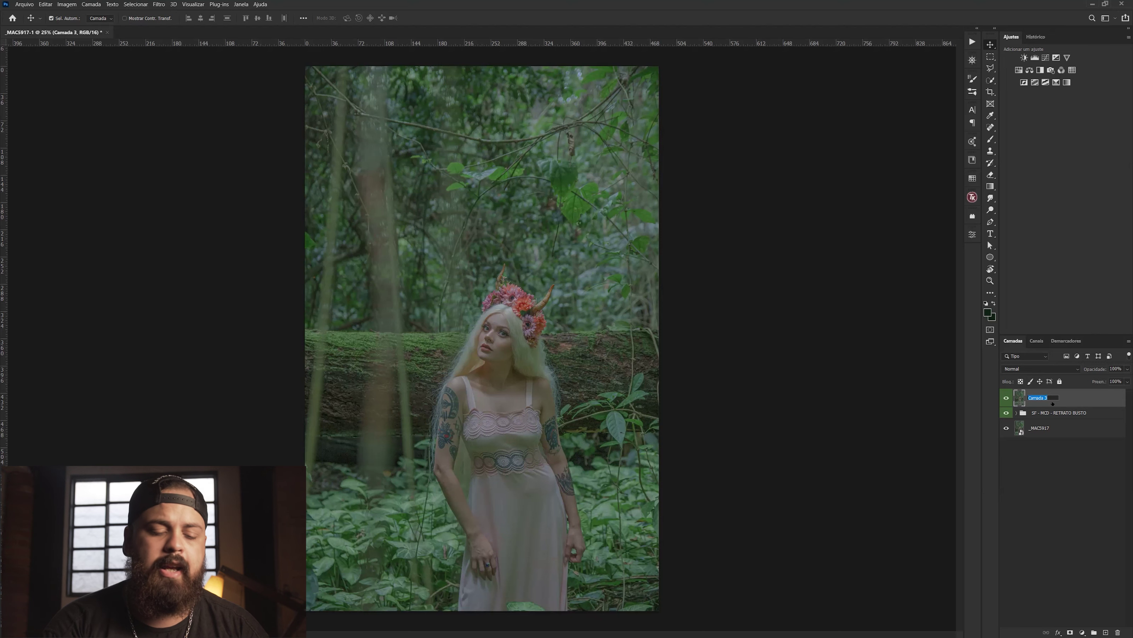
pyautogui.write('desatur')
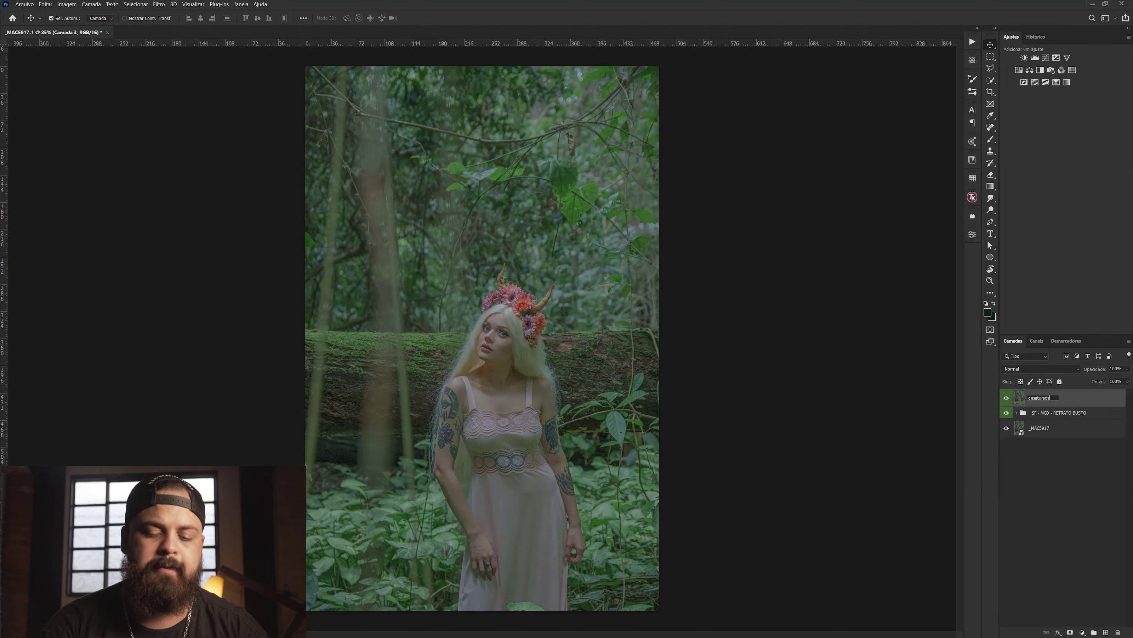
pyautogui.press('Return')
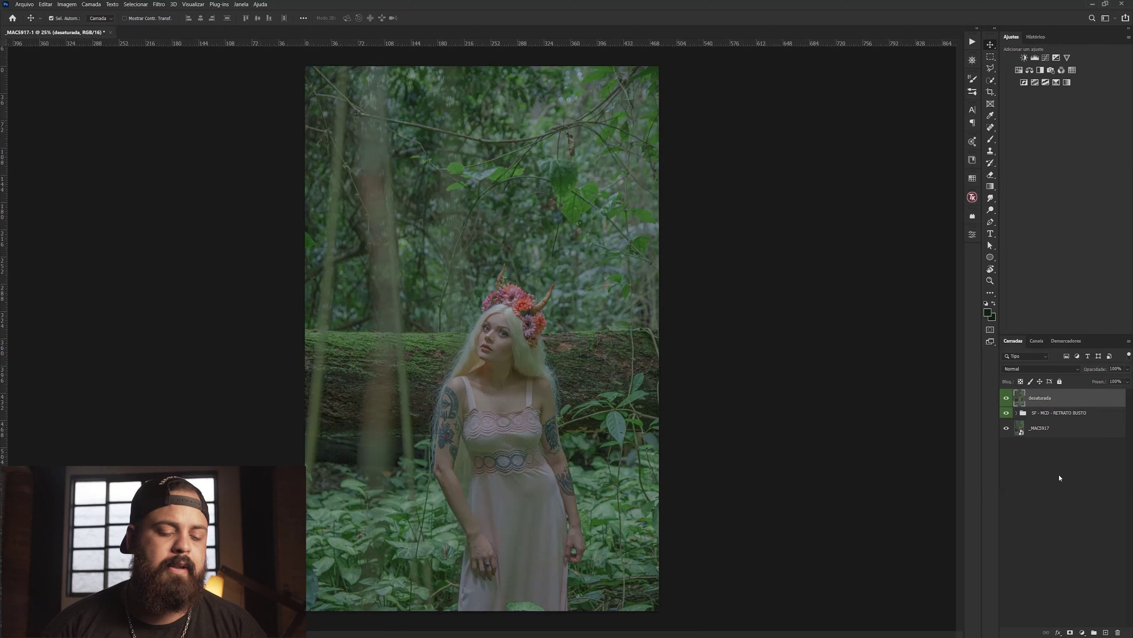
pyautogui.hotkey('ctrl', 'u')
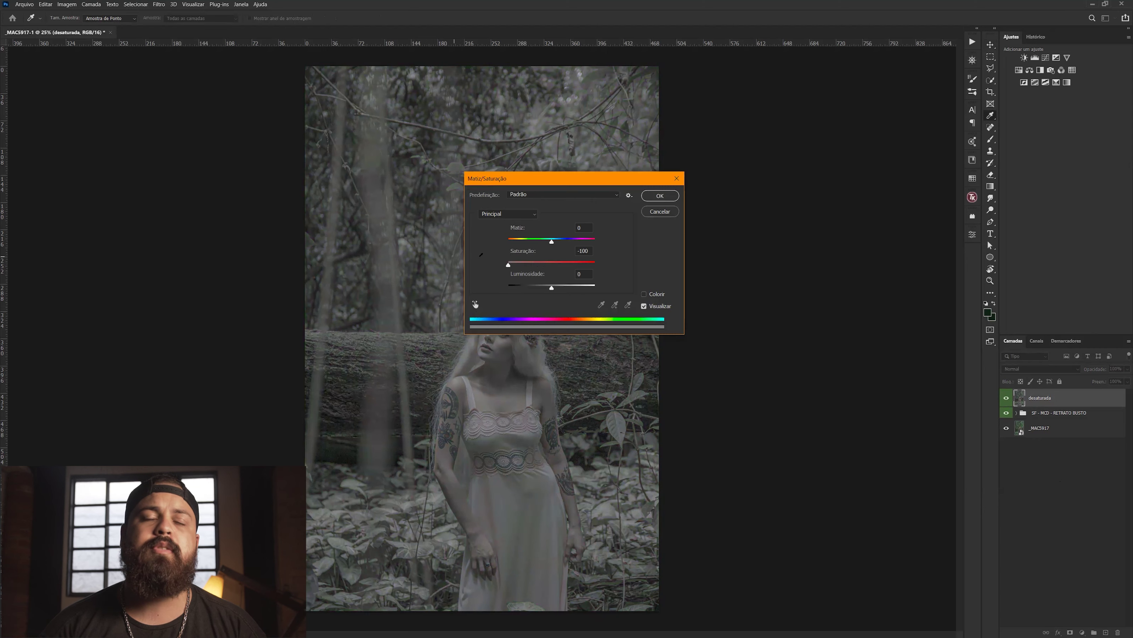
# Apply Hue/Saturation at -100 saturation to desaturada, then hide that layer
pyautogui.click(660, 195)
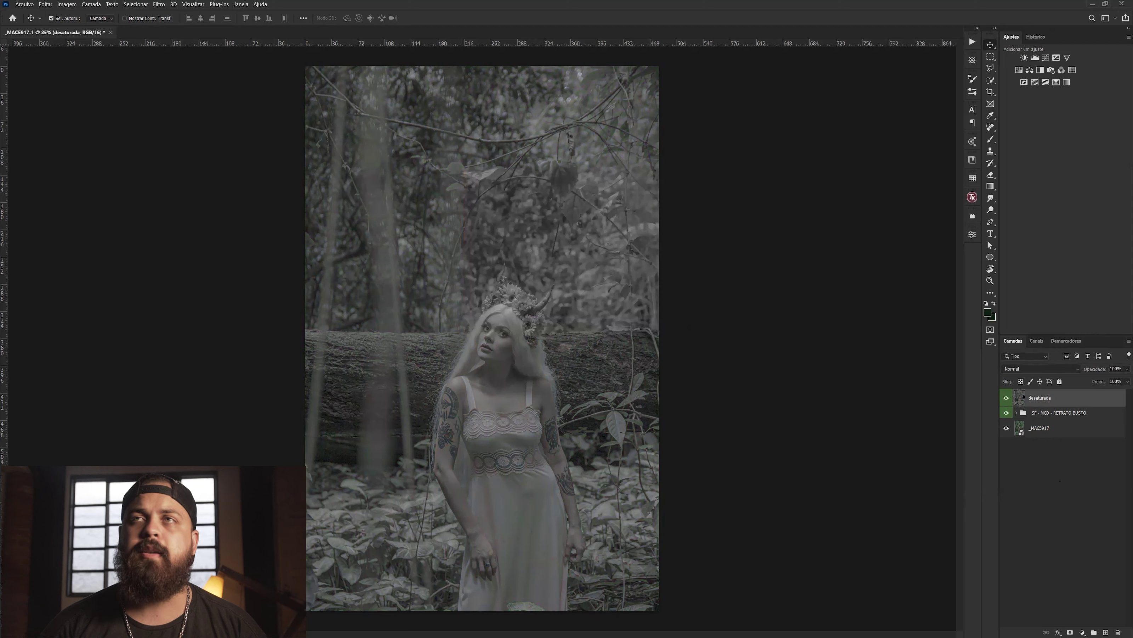
pyautogui.click(1006, 397)
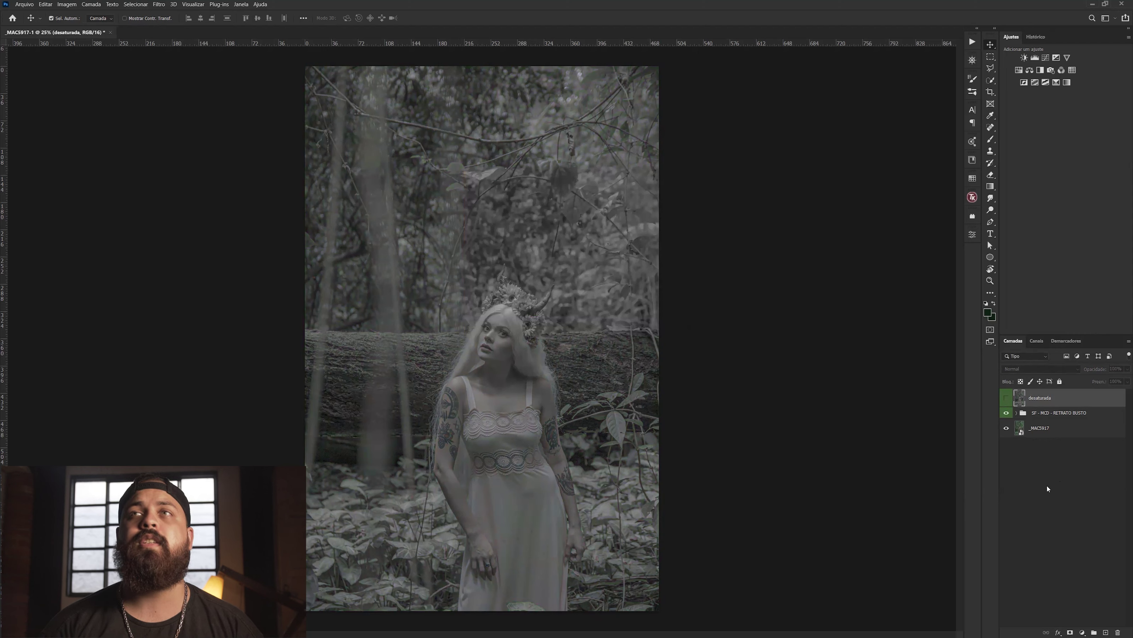
pyautogui.click(1063, 540)
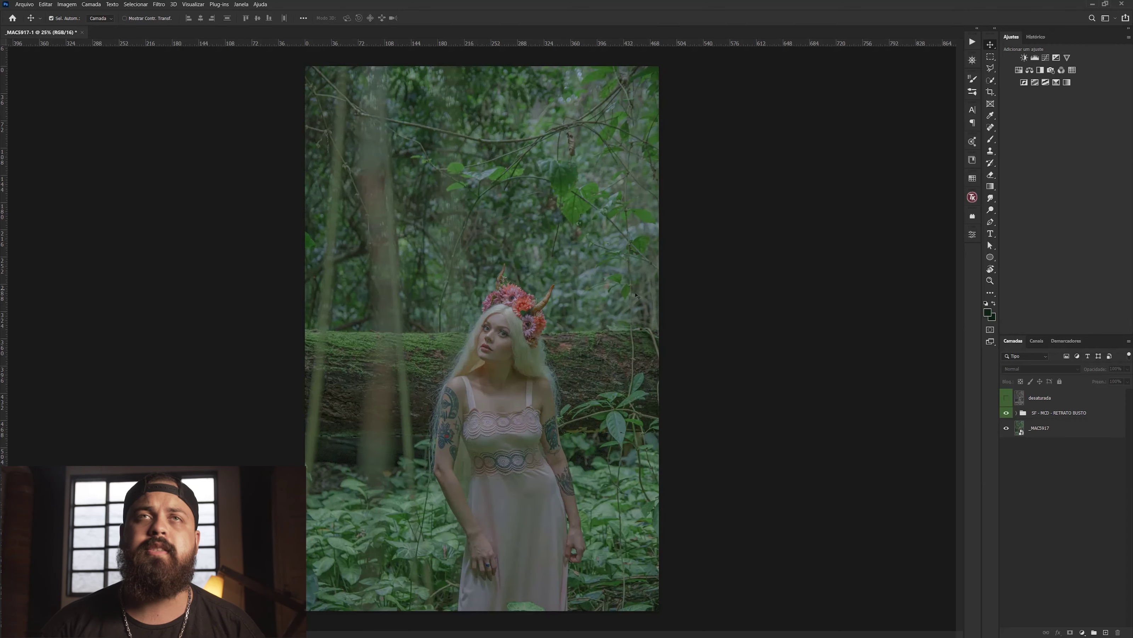
pyautogui.scroll(2, 606, 326)
pyautogui.scroll(2, 606, 326)
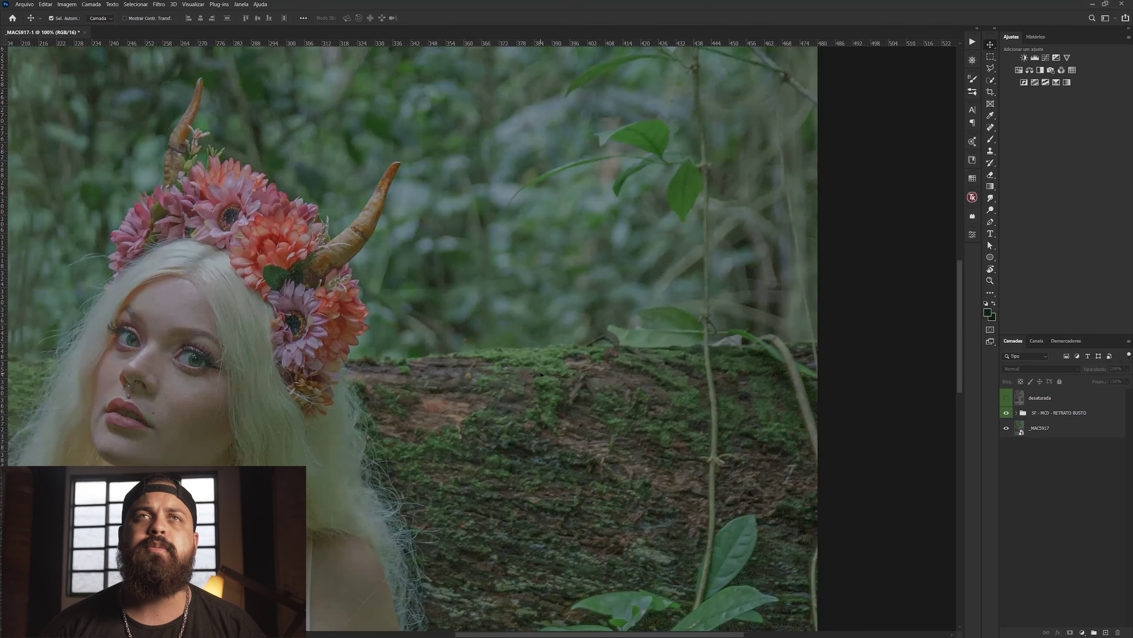
pyautogui.scroll(-2, 527, 282)
pyautogui.scroll(-2, 541, 374)
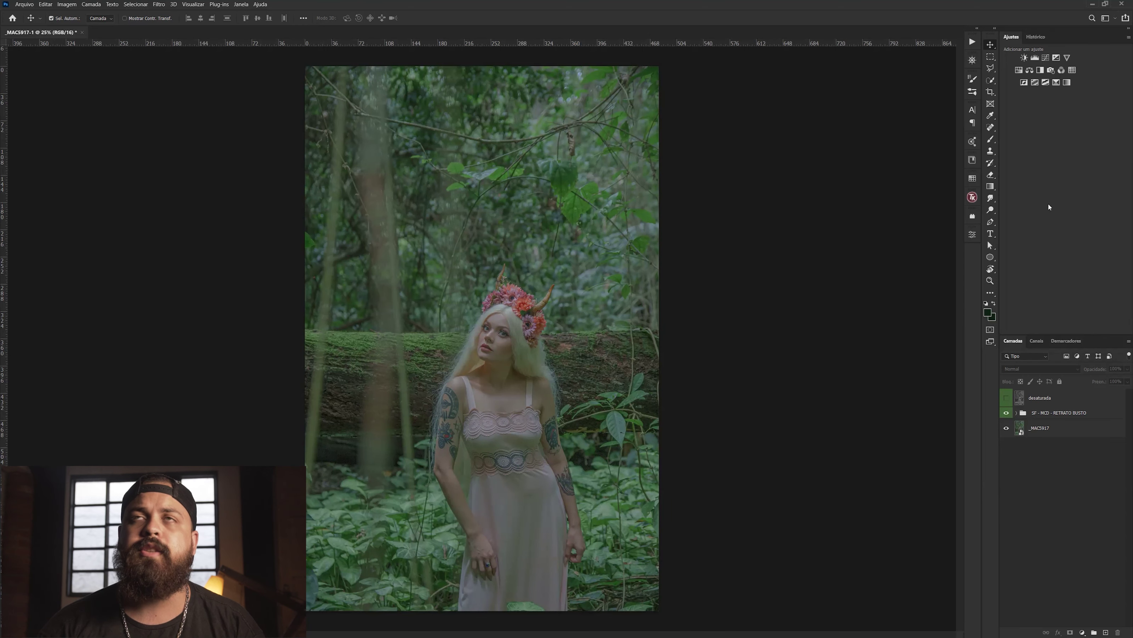
# Add a Selective Color layer with the Reds' Black set to +100
pyautogui.click(1058, 82)
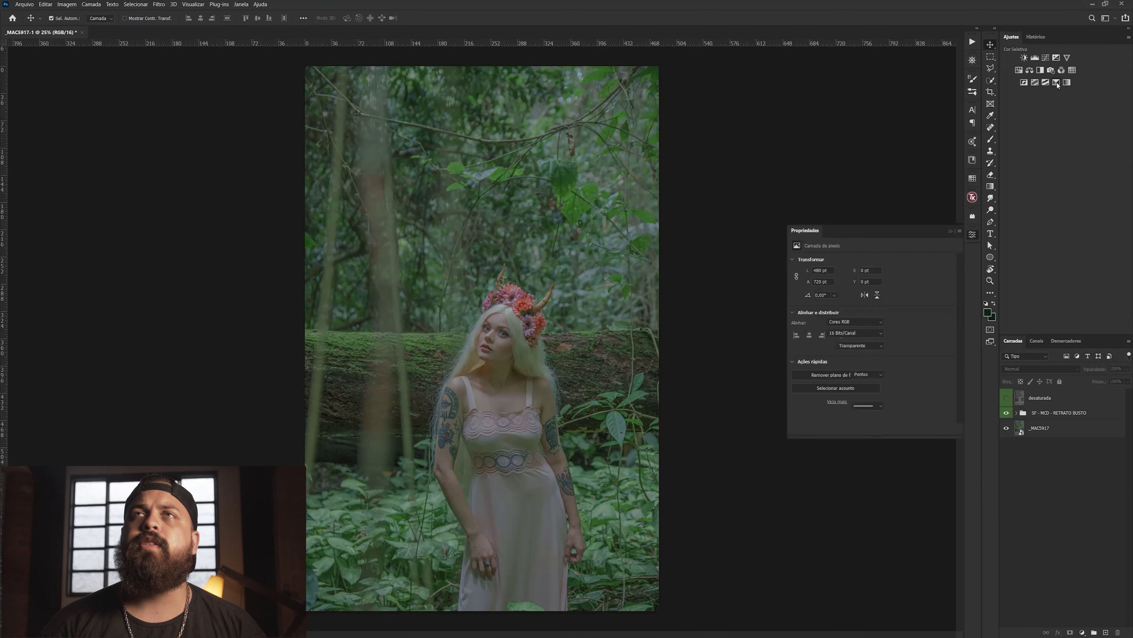
pyautogui.click(860, 273)
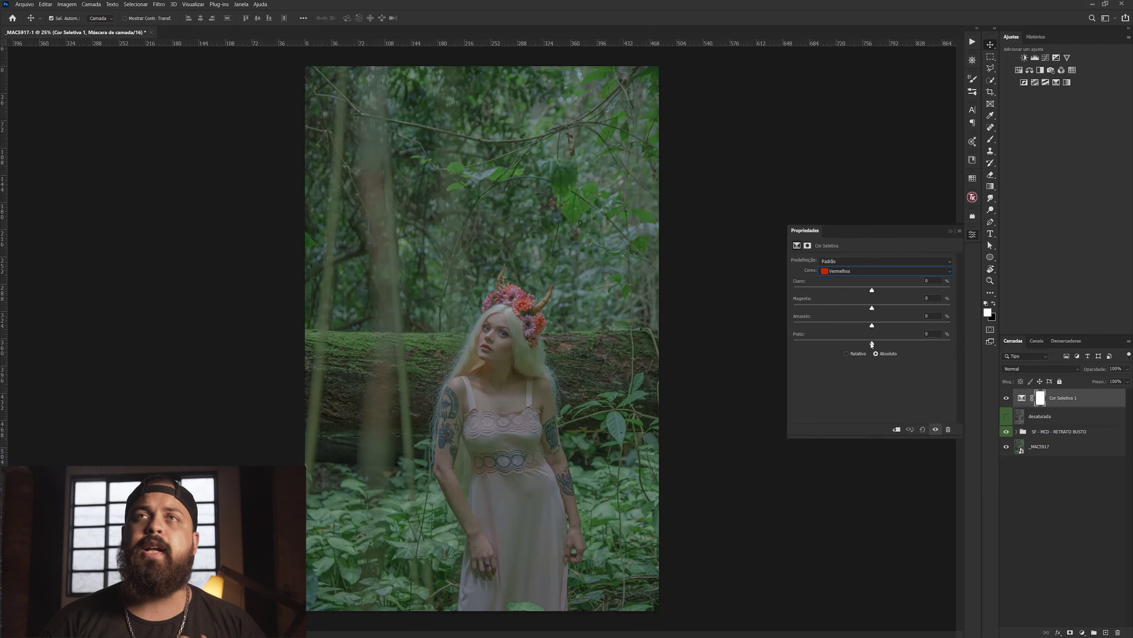
pyautogui.click(927, 343)
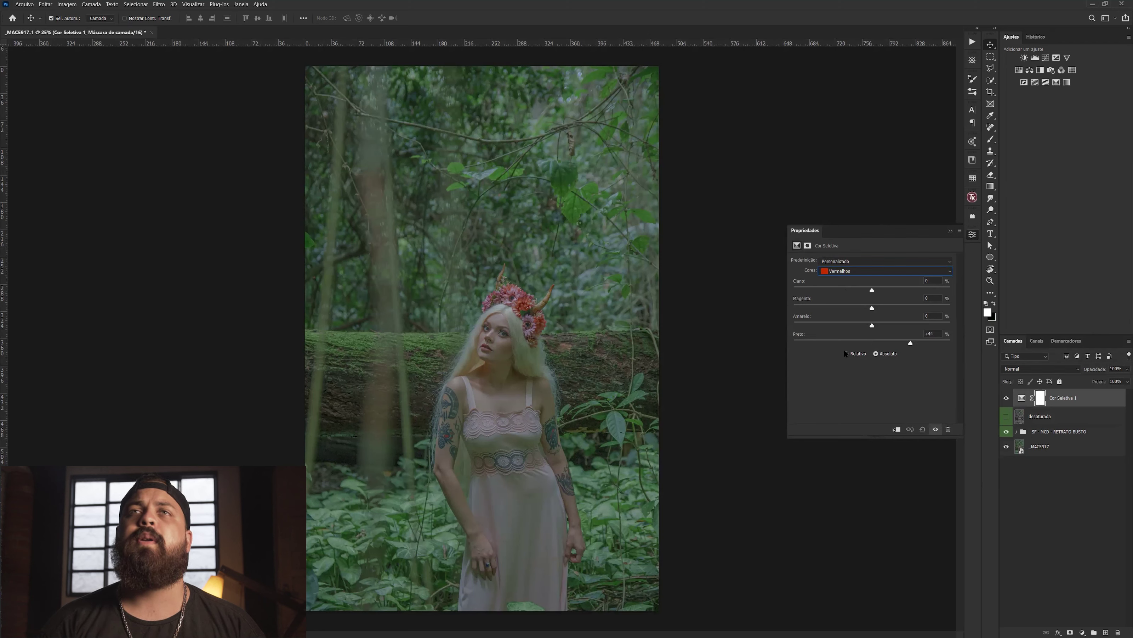
pyautogui.moveTo(910, 343); pyautogui.dragTo(774, 346)
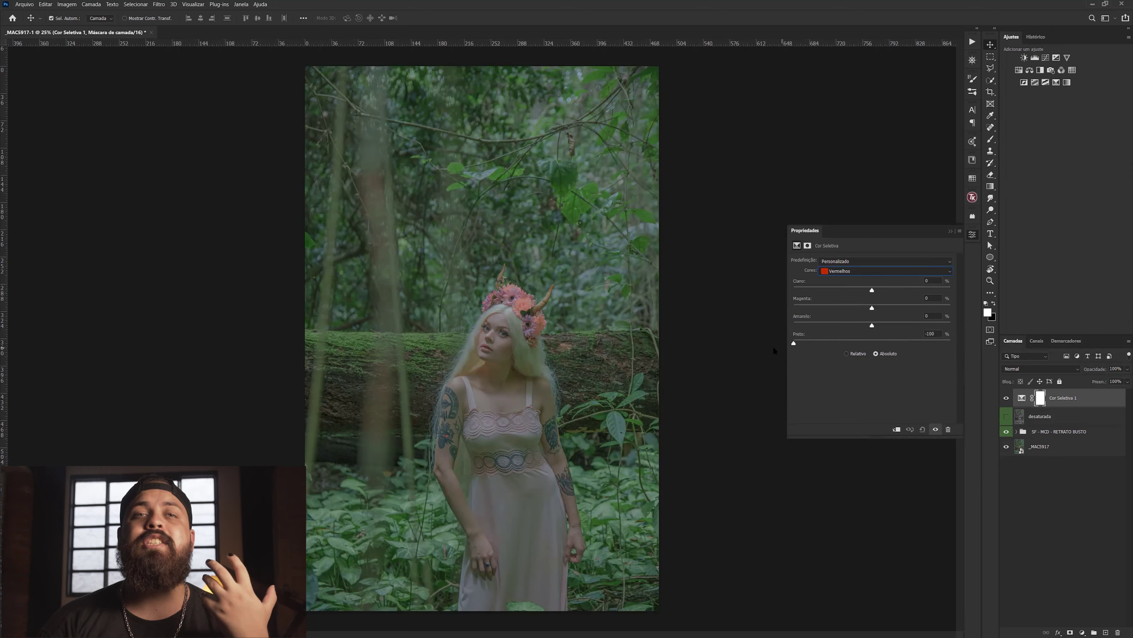
pyautogui.moveTo(773, 346); pyautogui.dragTo(958, 348)
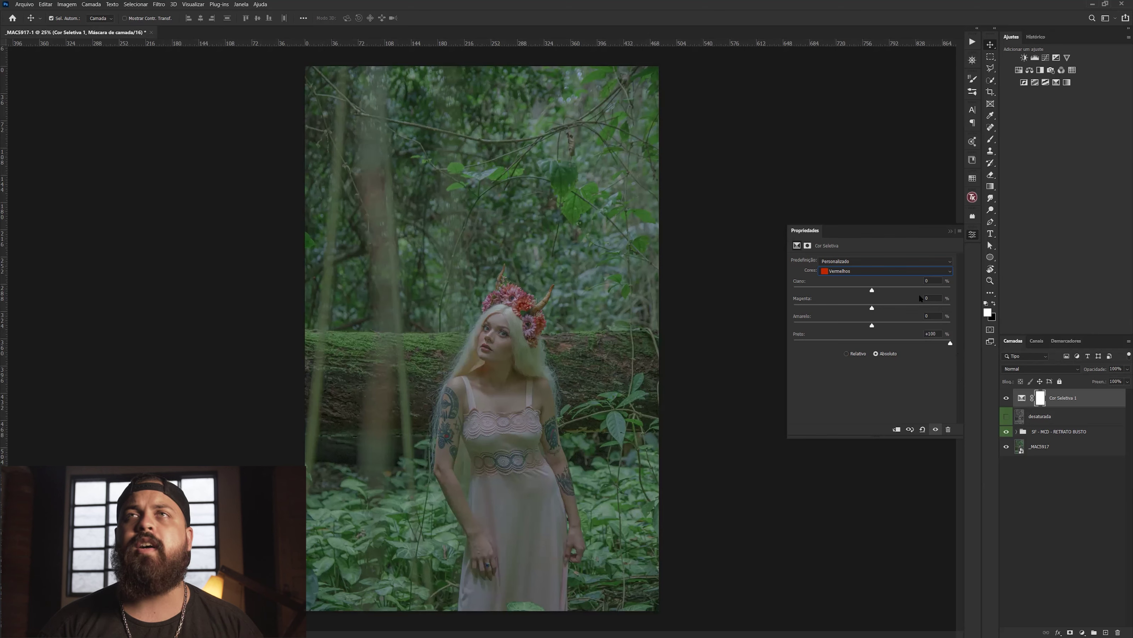
# Set Black to -100 for the yellows, greens and cyans
pyautogui.click(912, 270)
pyautogui.click(844, 288)
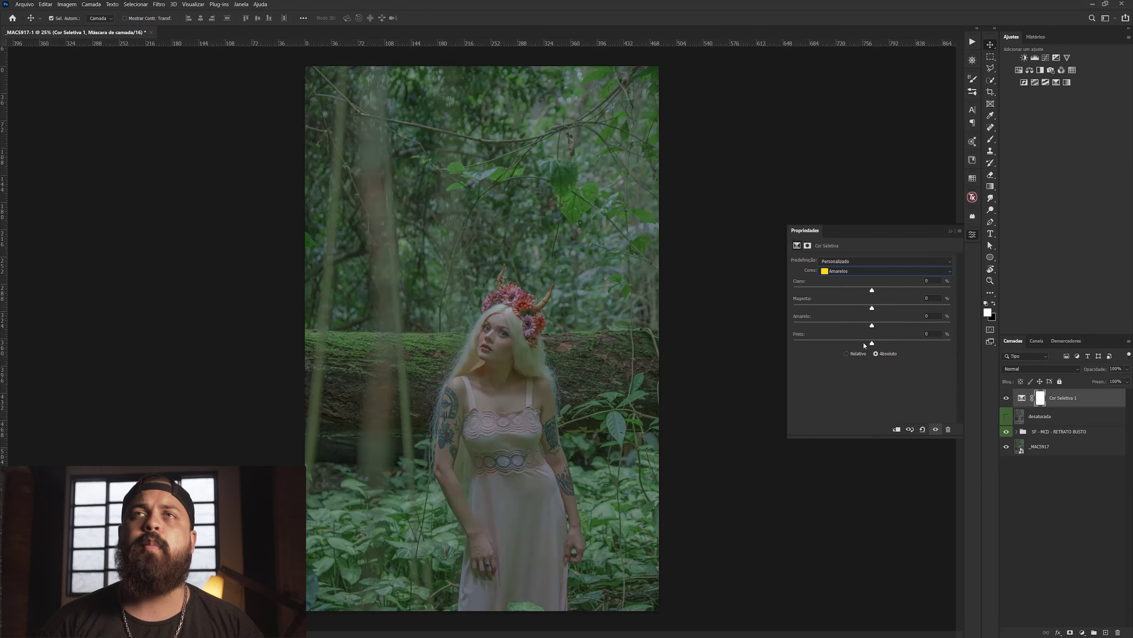
pyautogui.moveTo(870, 342); pyautogui.dragTo(791, 342)
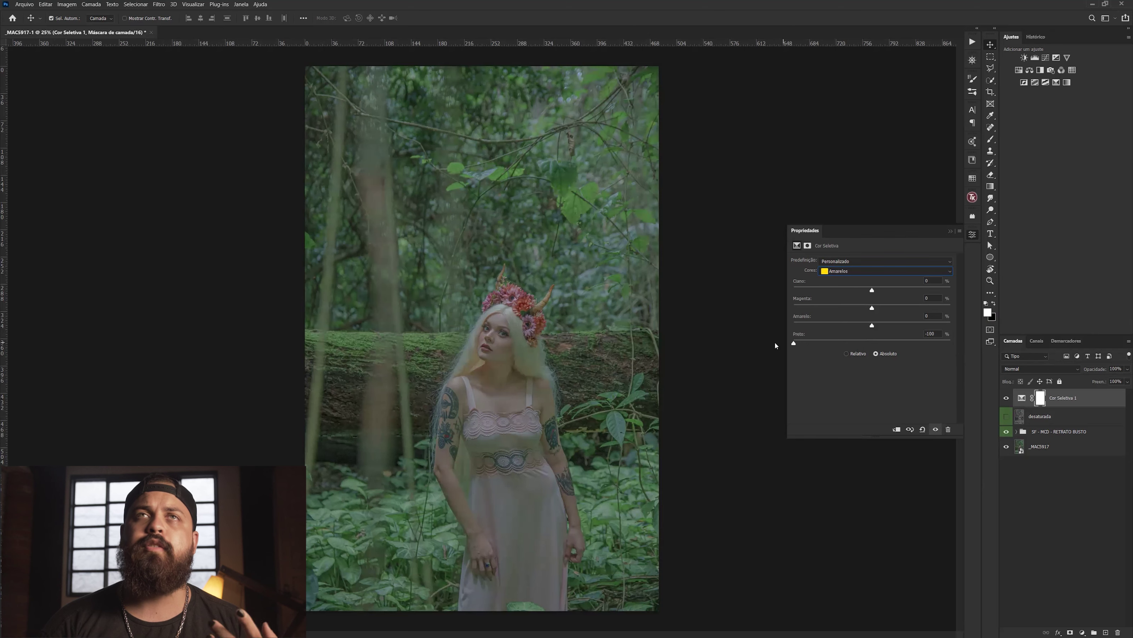
pyautogui.click(839, 271)
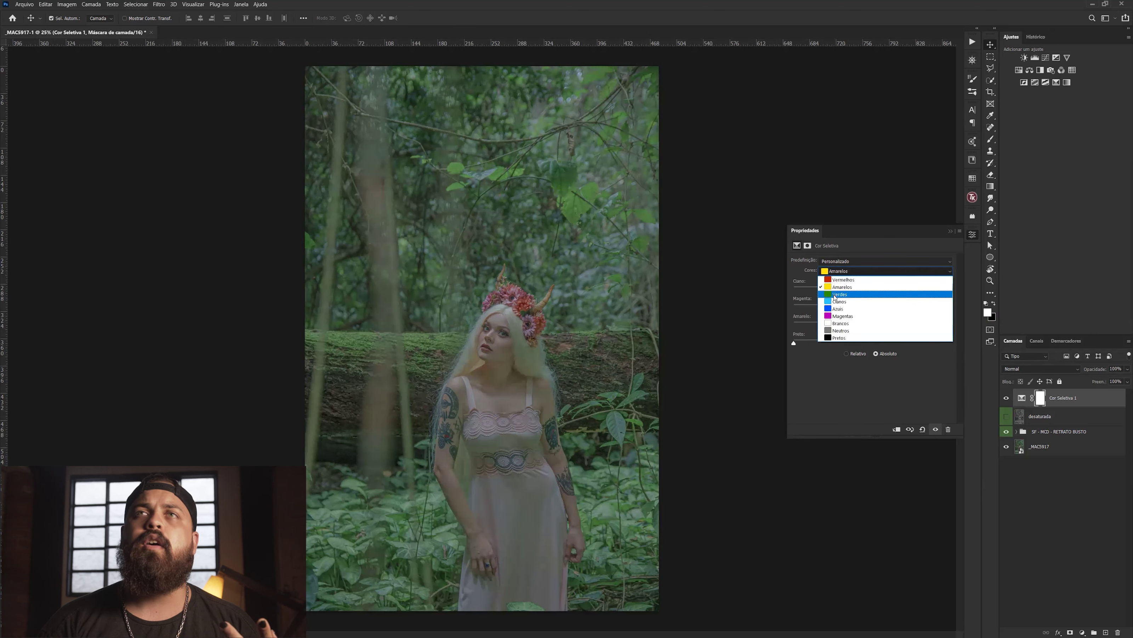
pyautogui.click(835, 295)
pyautogui.moveTo(872, 342); pyautogui.dragTo(735, 342)
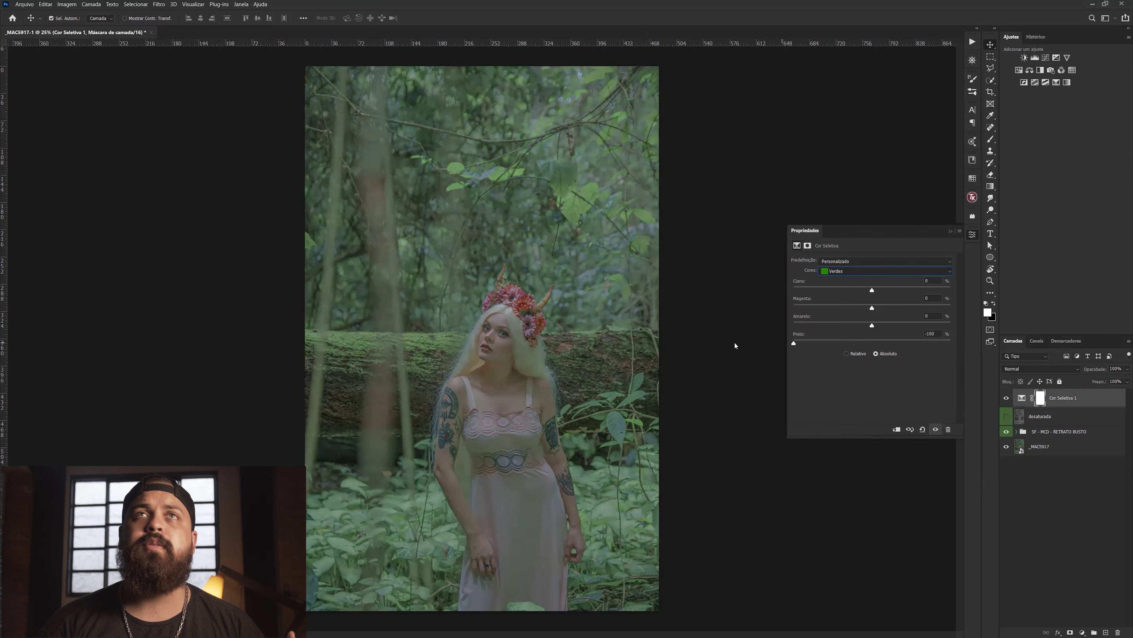
pyautogui.click(847, 271)
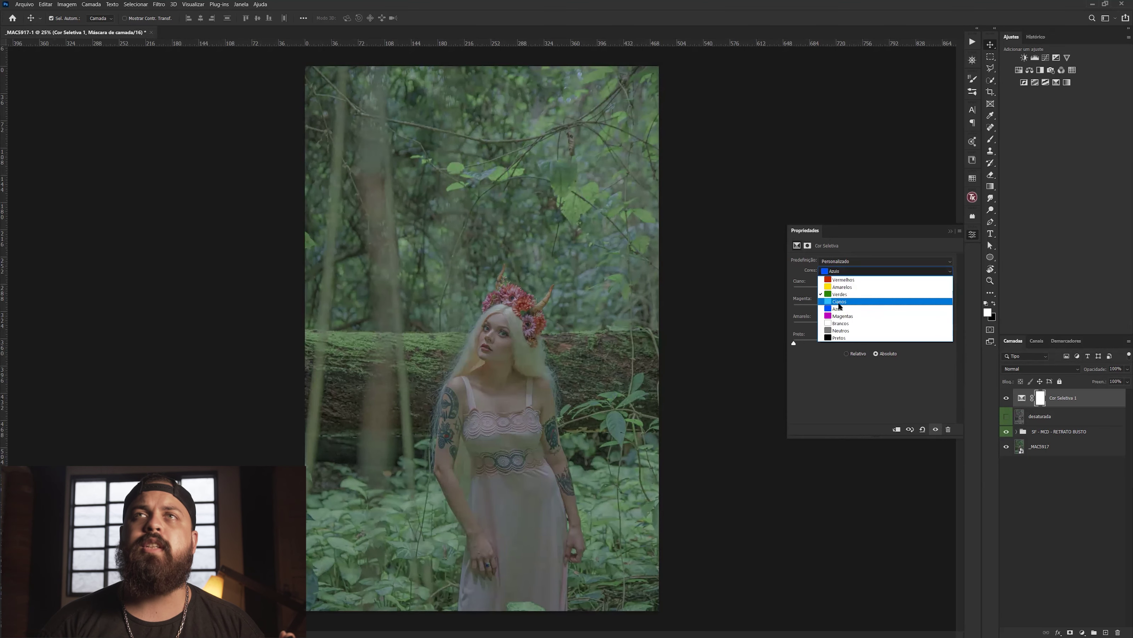
pyautogui.click(850, 309)
pyautogui.moveTo(809, 341); pyautogui.dragTo(742, 343)
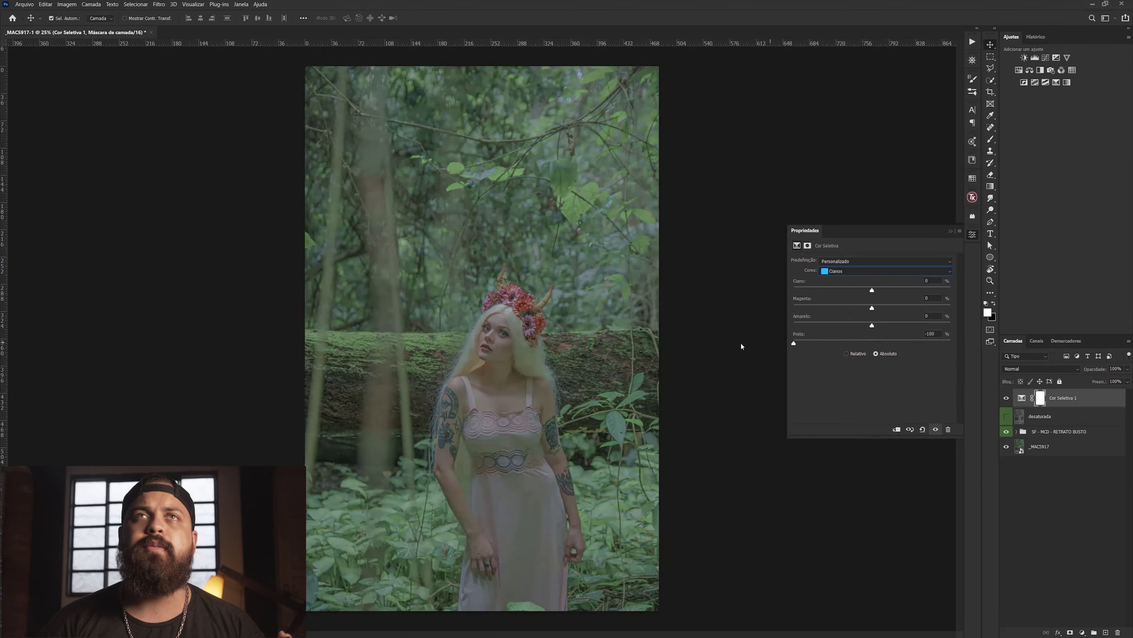
# Set Black to +100 for the magentas and whites
pyautogui.click(878, 272)
pyautogui.click(868, 323)
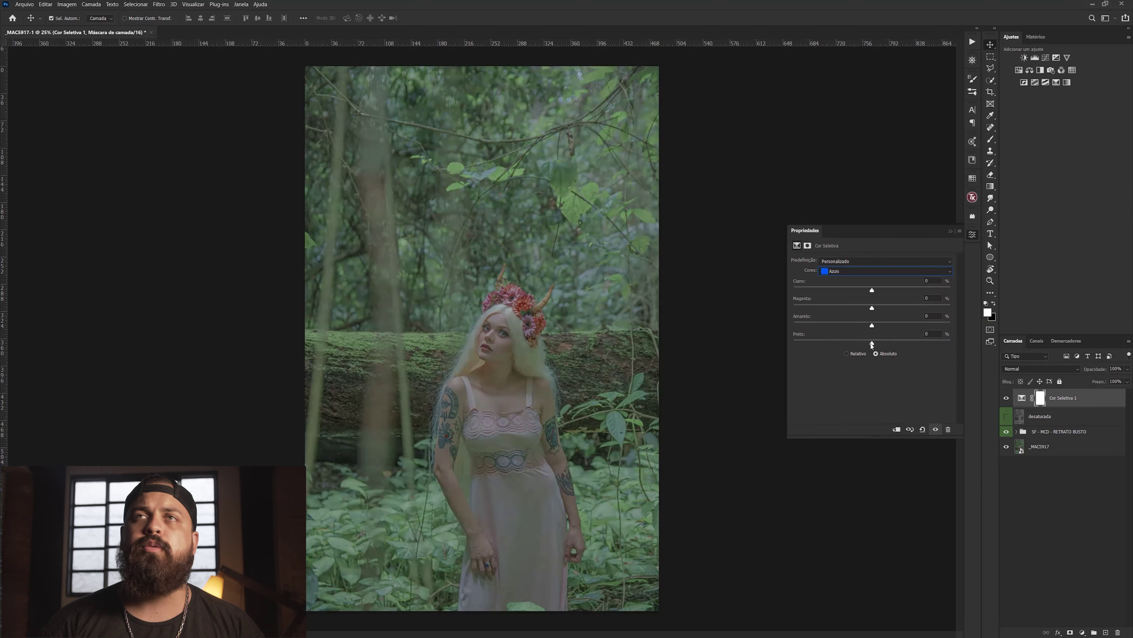
pyautogui.click(884, 272)
pyautogui.click(855, 318)
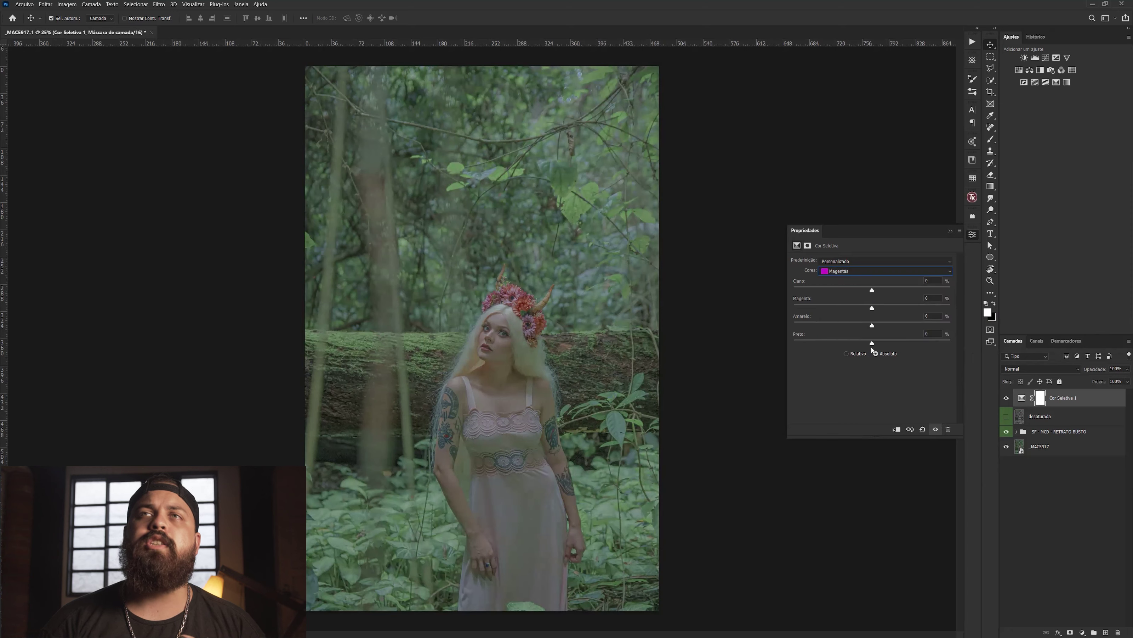
pyautogui.moveTo(873, 342); pyautogui.dragTo(970, 342)
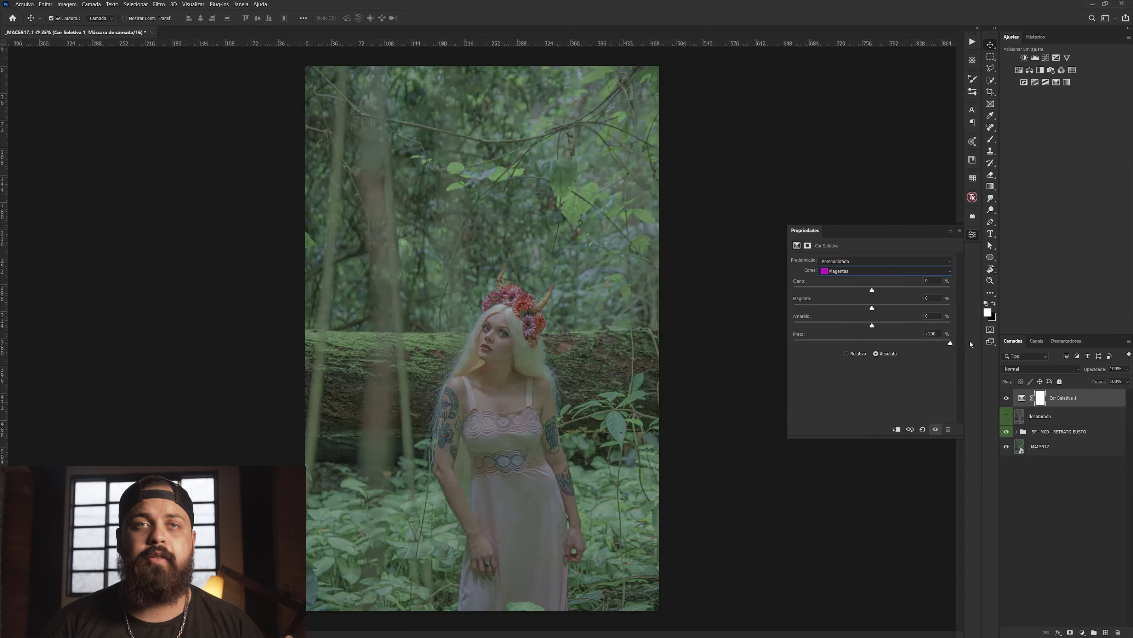
pyautogui.click(892, 271)
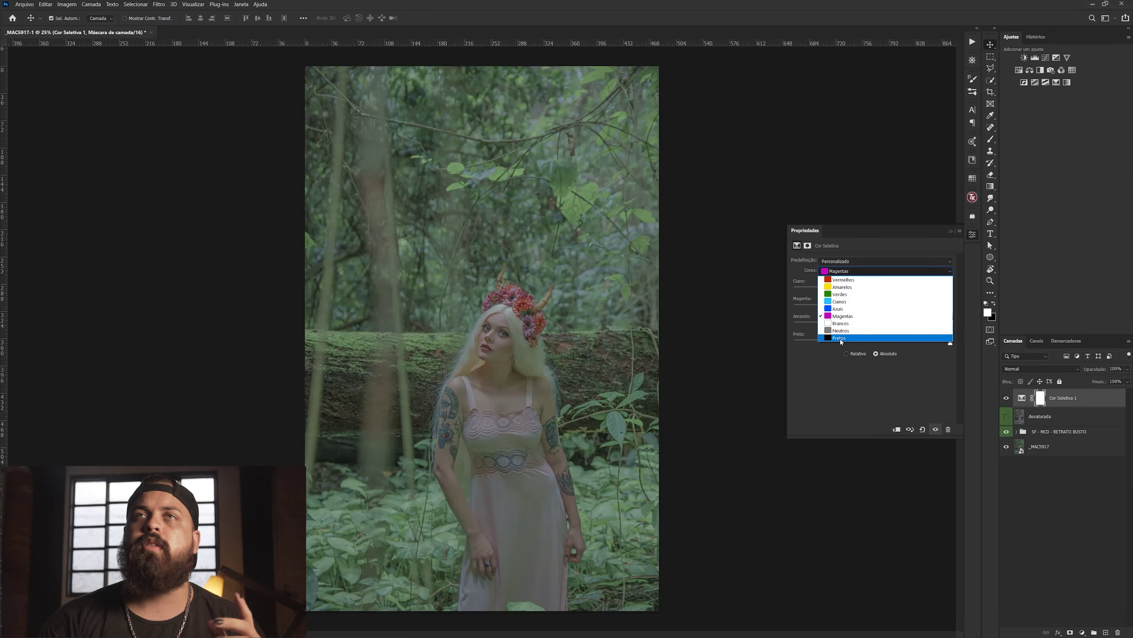
pyautogui.click(863, 323)
pyautogui.moveTo(880, 341); pyautogui.dragTo(970, 347)
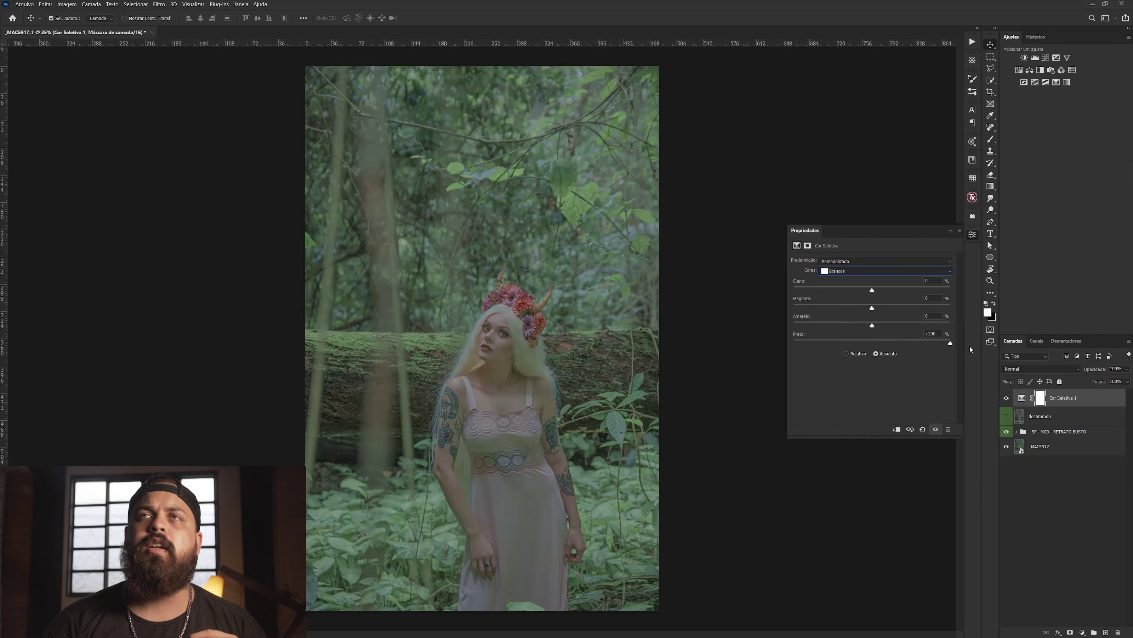
# Give neutrals +75 black and blacks +100 black, then collapse Properties
pyautogui.click(891, 271)
pyautogui.click(888, 330)
pyautogui.moveTo(889, 343); pyautogui.dragTo(899, 343)
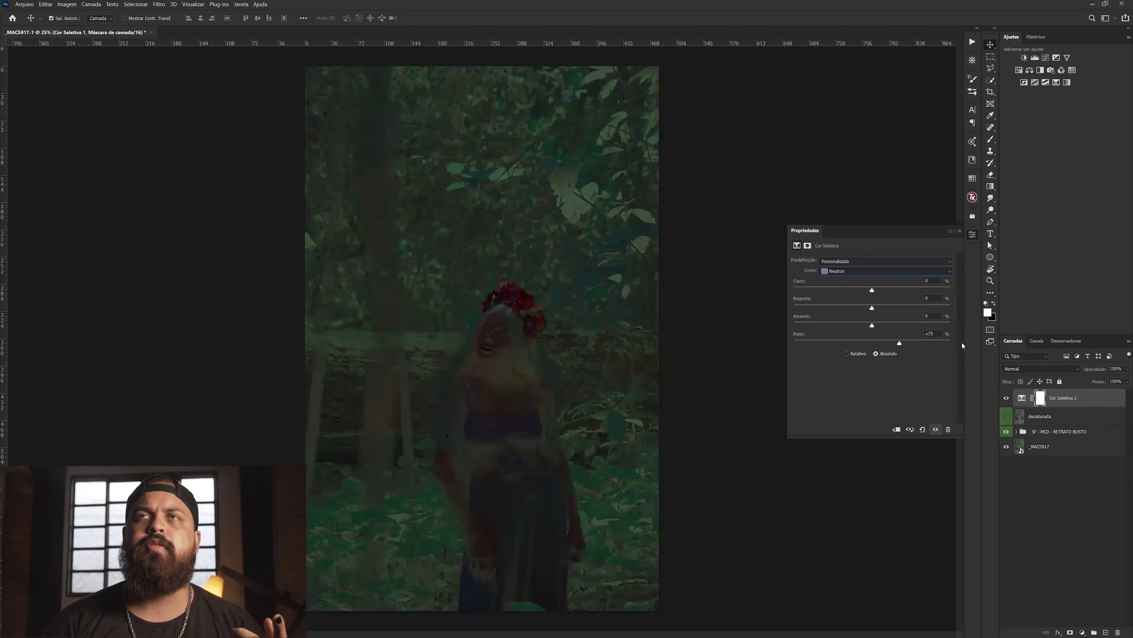
pyautogui.click(895, 271)
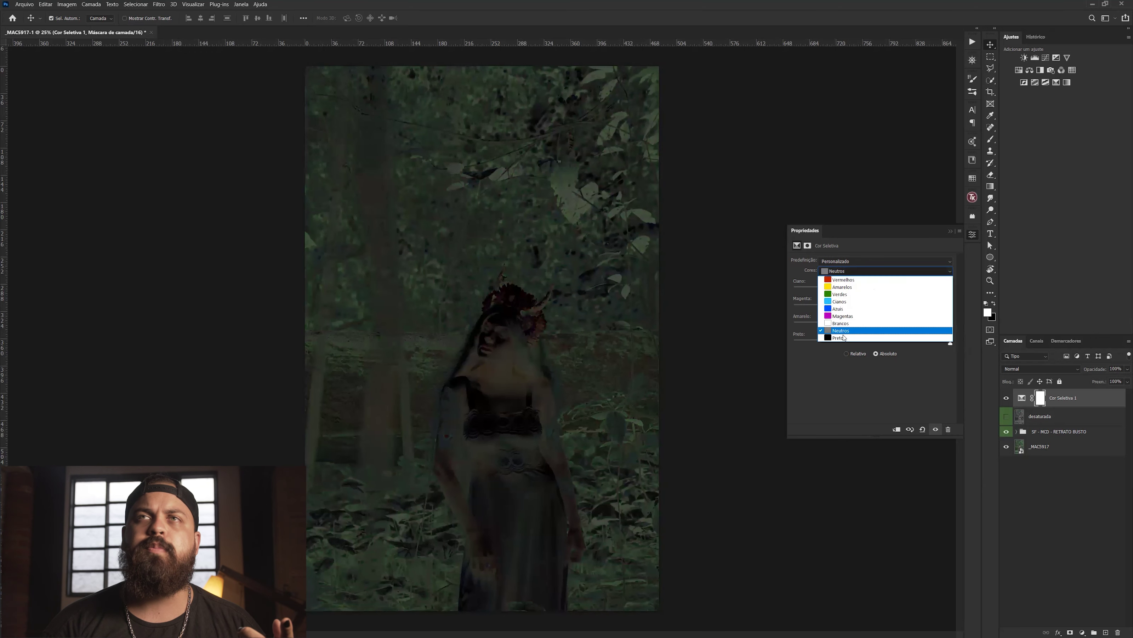
pyautogui.click(843, 337)
pyautogui.moveTo(872, 343); pyautogui.dragTo(969, 343)
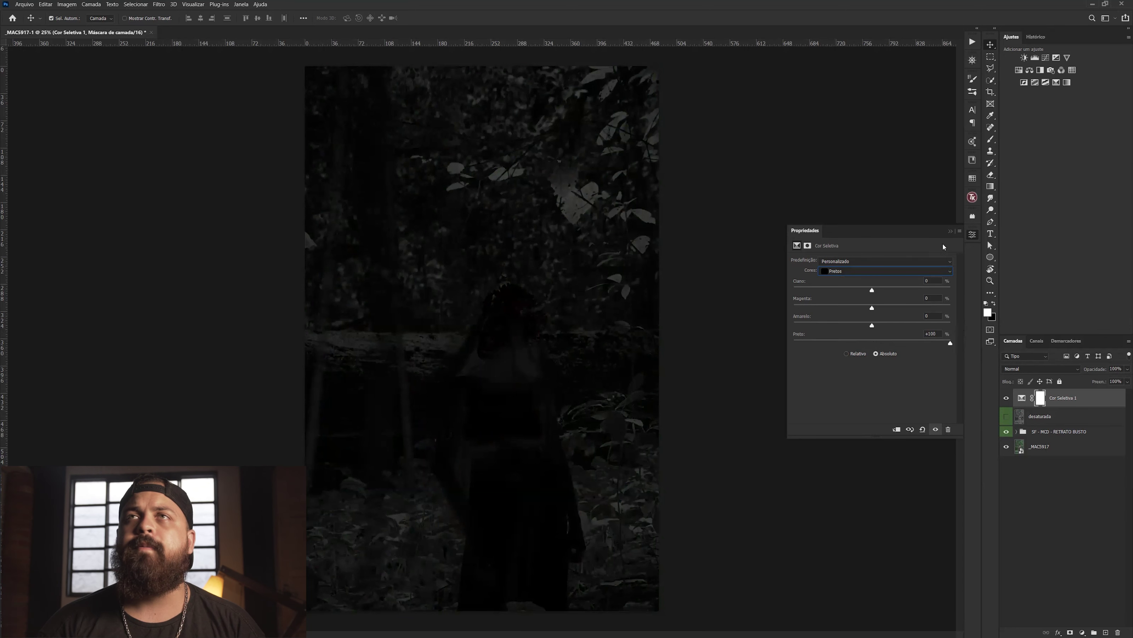
pyautogui.click(949, 231)
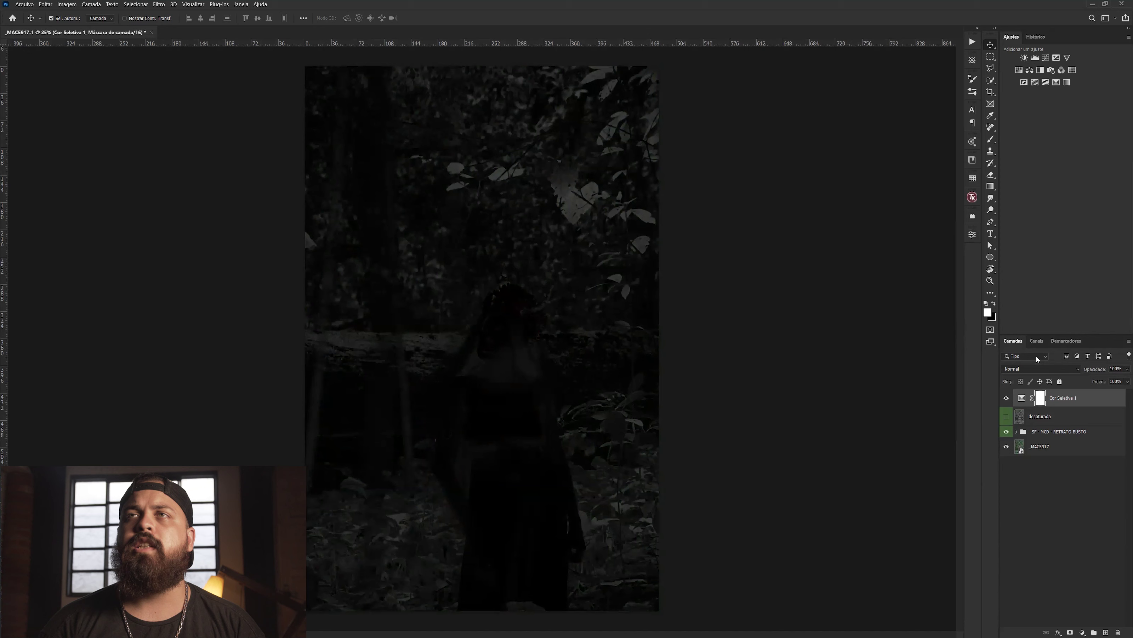
# Load a selection from a channel, dismiss the warning, and hide Cor Seletiva 1
pyautogui.click(1036, 341)
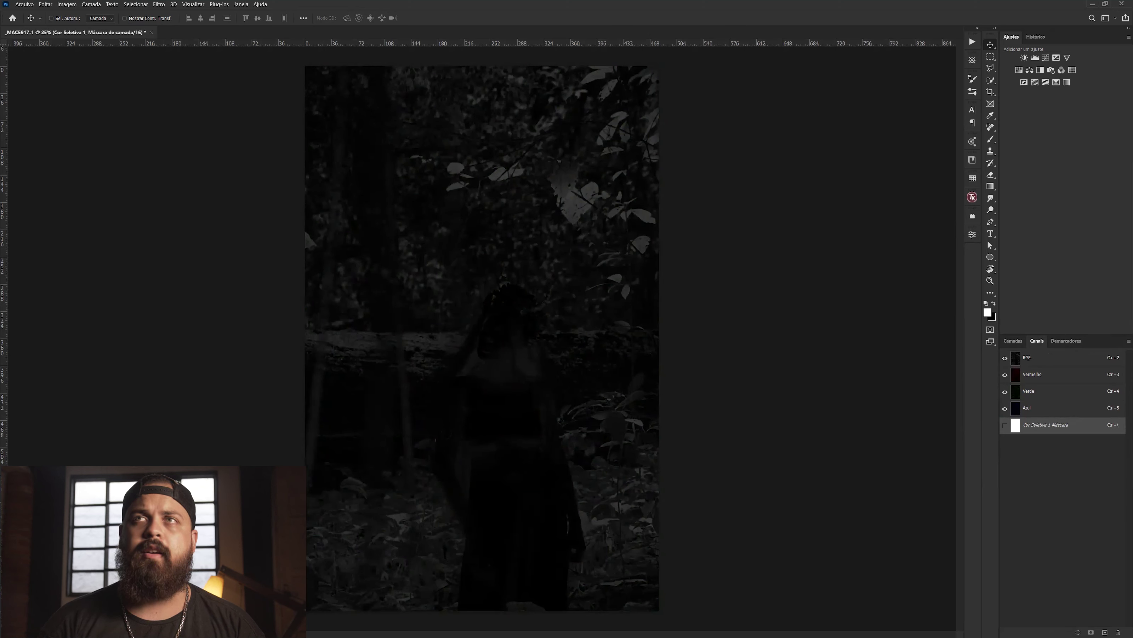
pyautogui.keyDown('ctrl'); pyautogui.click(1027, 357); pyautogui.keyUp('ctrl')
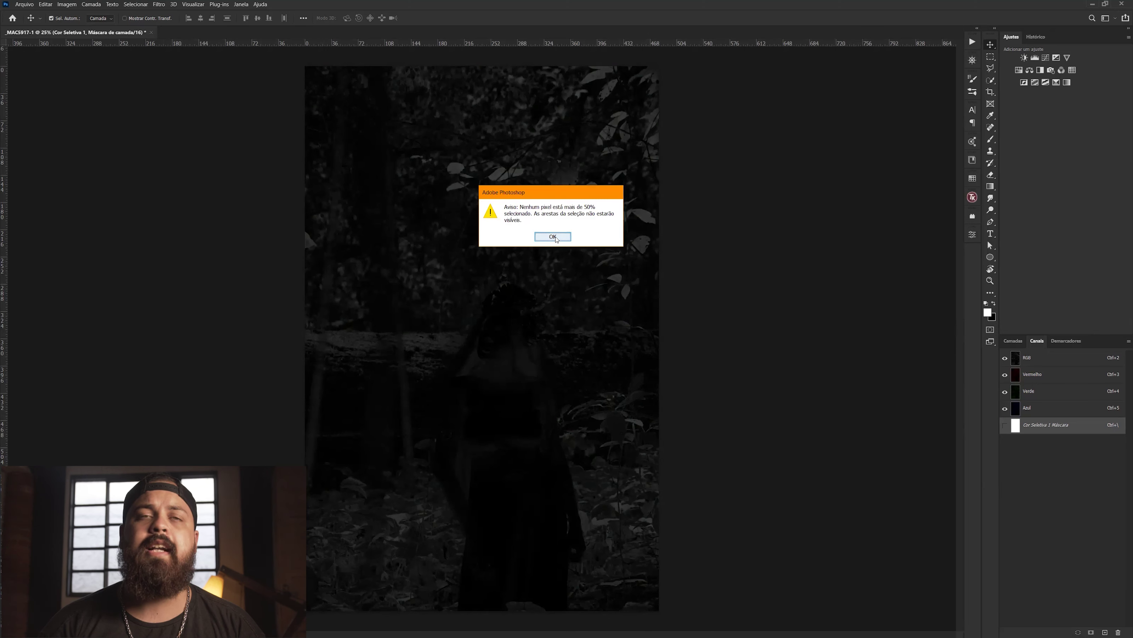
pyautogui.click(553, 237)
pyautogui.click(1013, 341)
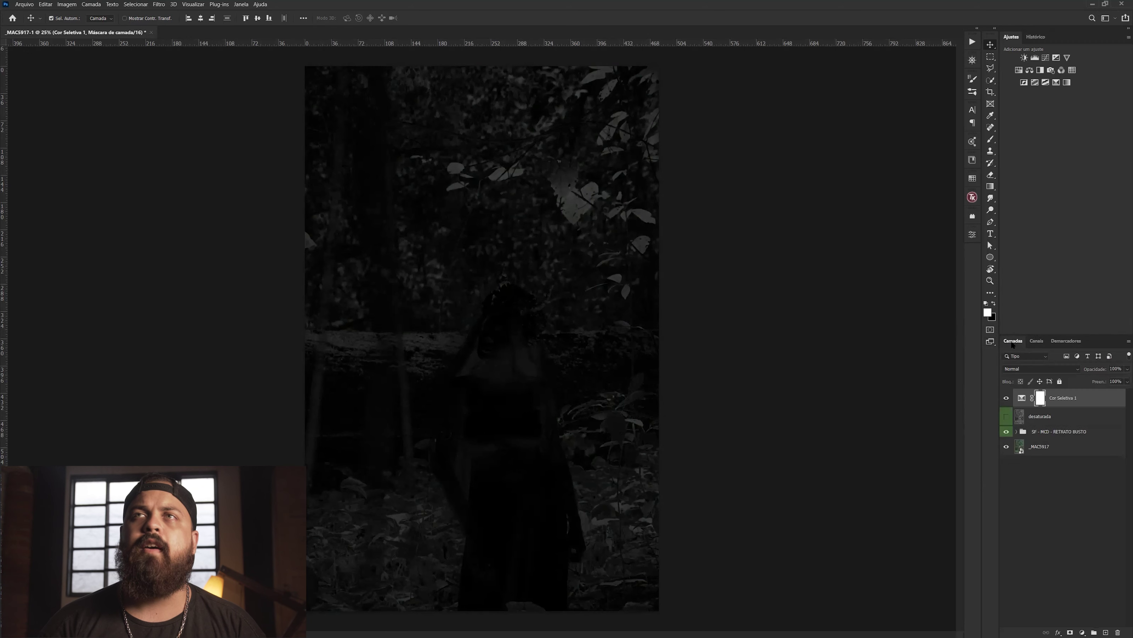
pyautogui.click(1039, 494)
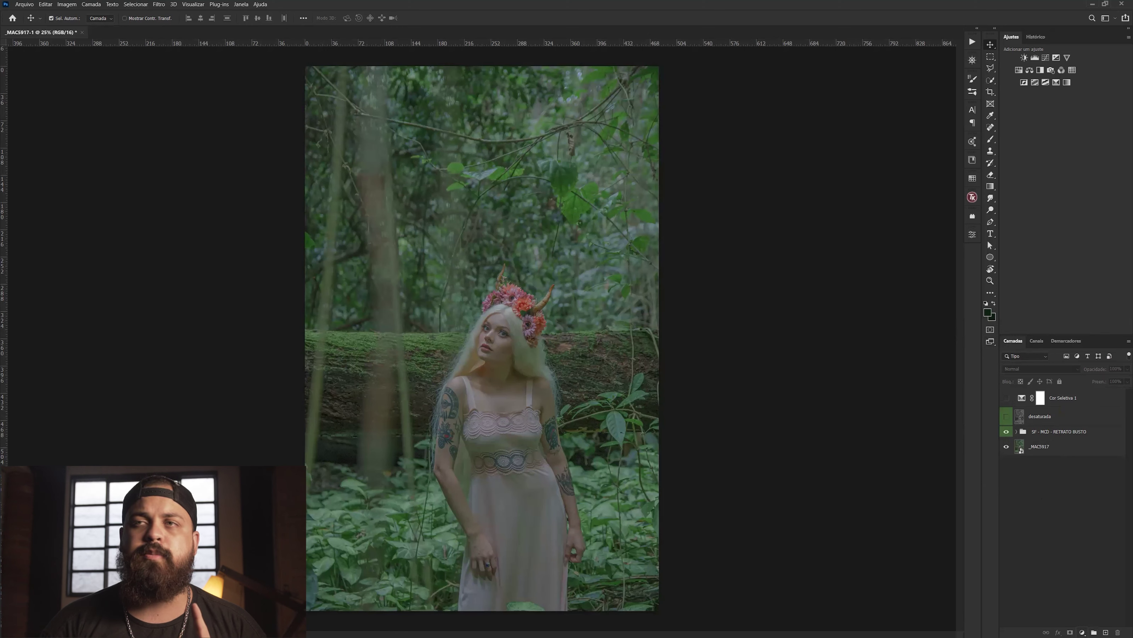
pyautogui.click(1083, 633)
# Add a bright green #36ff00 Solid Color fill layer and view its mask
pyautogui.click(1075, 475)
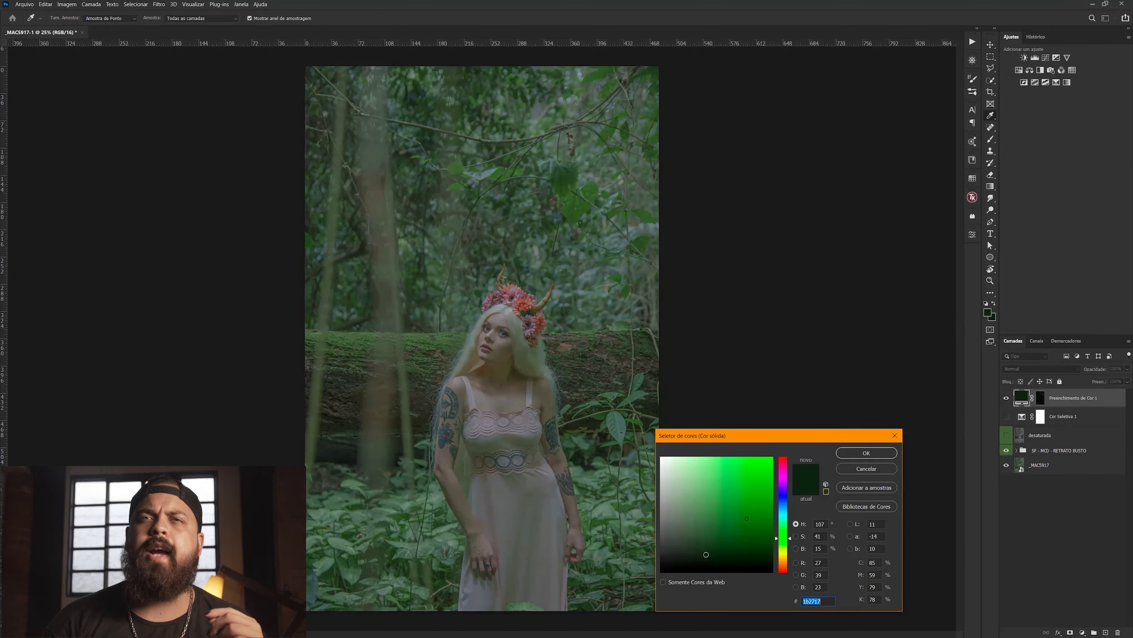
pyautogui.click(755, 507)
pyautogui.moveTo(755, 507); pyautogui.dragTo(822, 454)
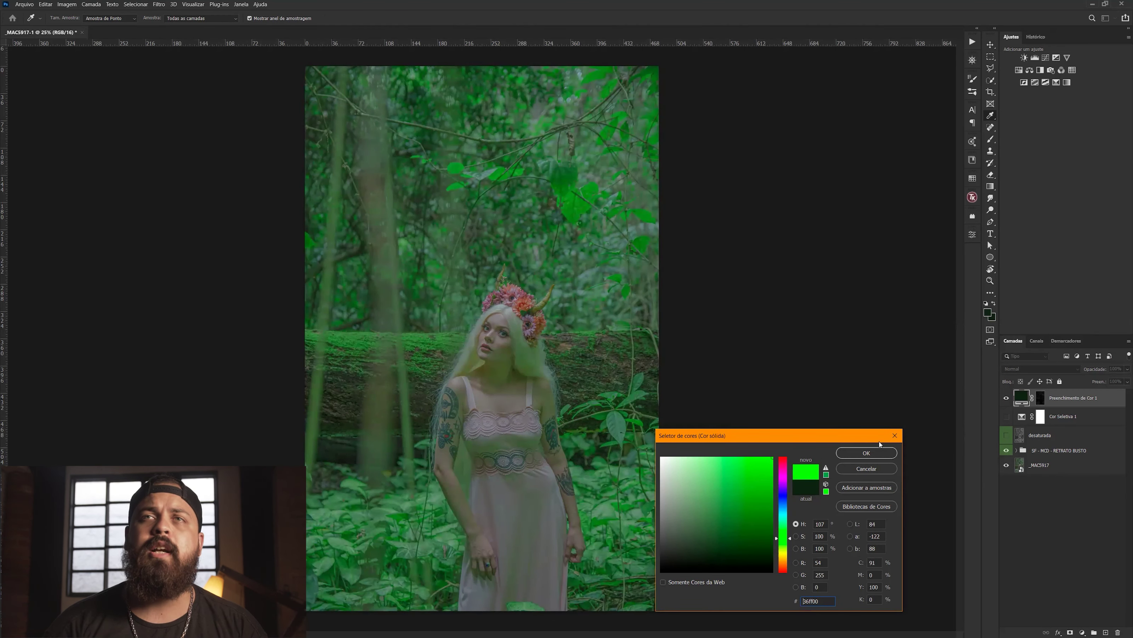
pyautogui.click(868, 453)
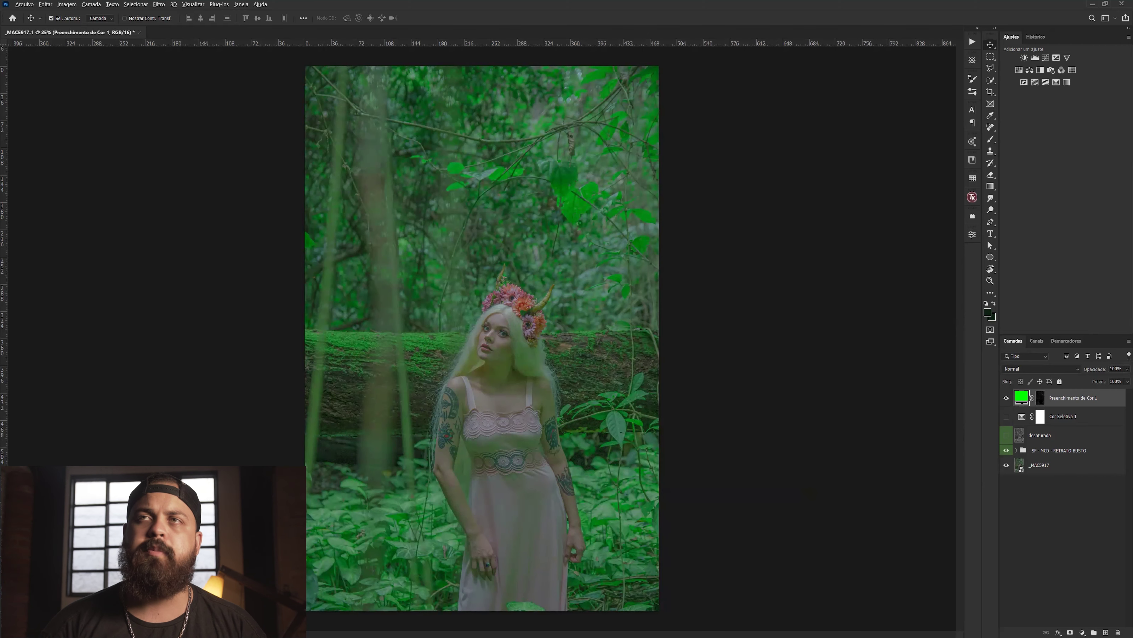
pyautogui.keyDown('alt'); pyautogui.click(1040, 397); pyautogui.keyUp('alt')
# Copy the Selective Color mask onto the desaturada layer and return to the composite
pyautogui.moveTo(1040, 416); pyautogui.dragTo(1040, 435)
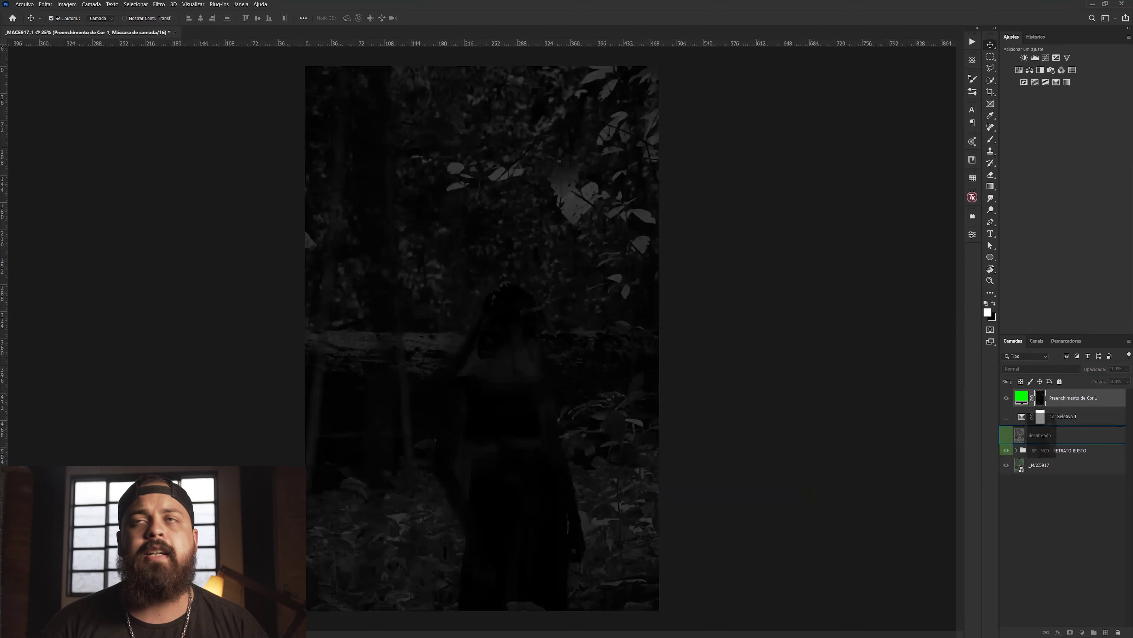
pyautogui.moveTo(1039, 435); pyautogui.dragTo(1039, 436)
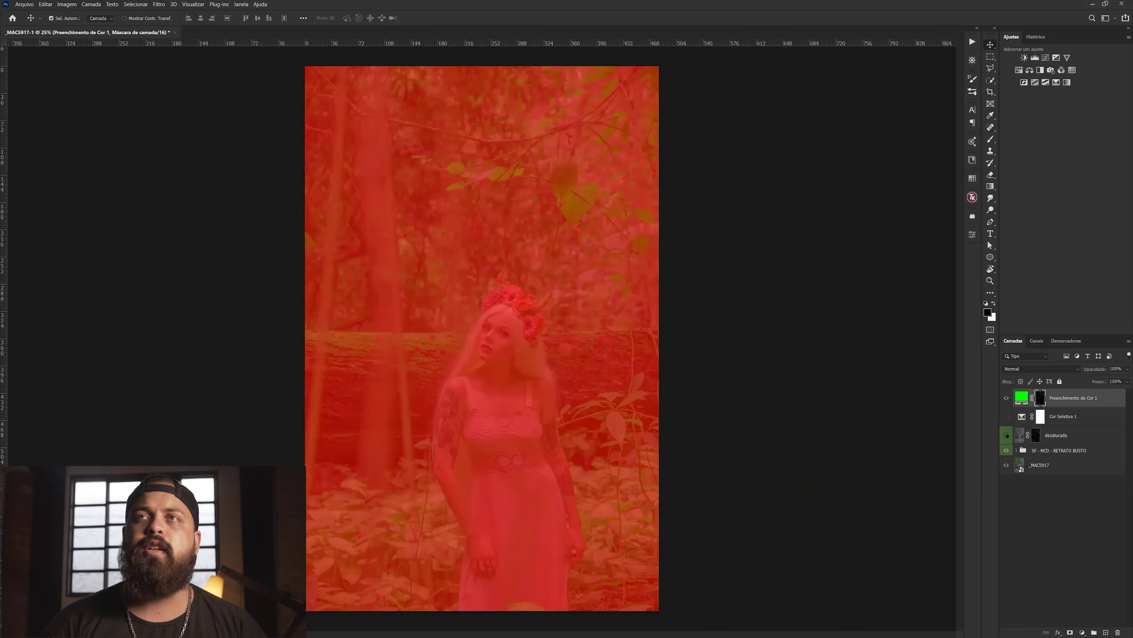
pyautogui.click(1007, 435)
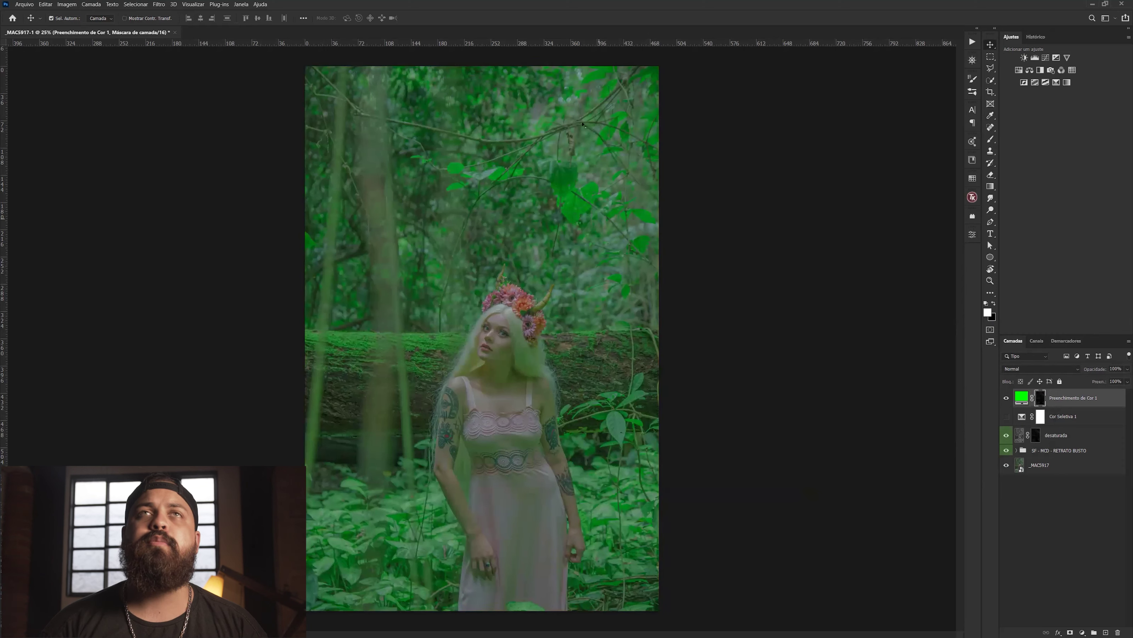
pyautogui.click(1063, 397)
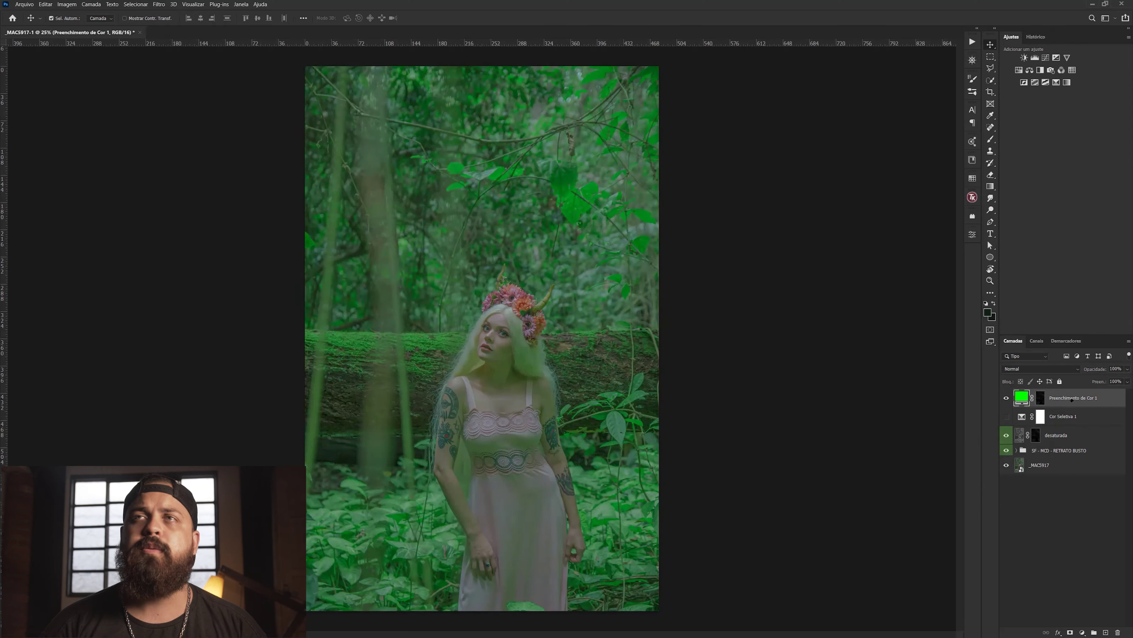
# Blend the green fill layer in Color mode and keep it visible
pyautogui.click(1064, 367)
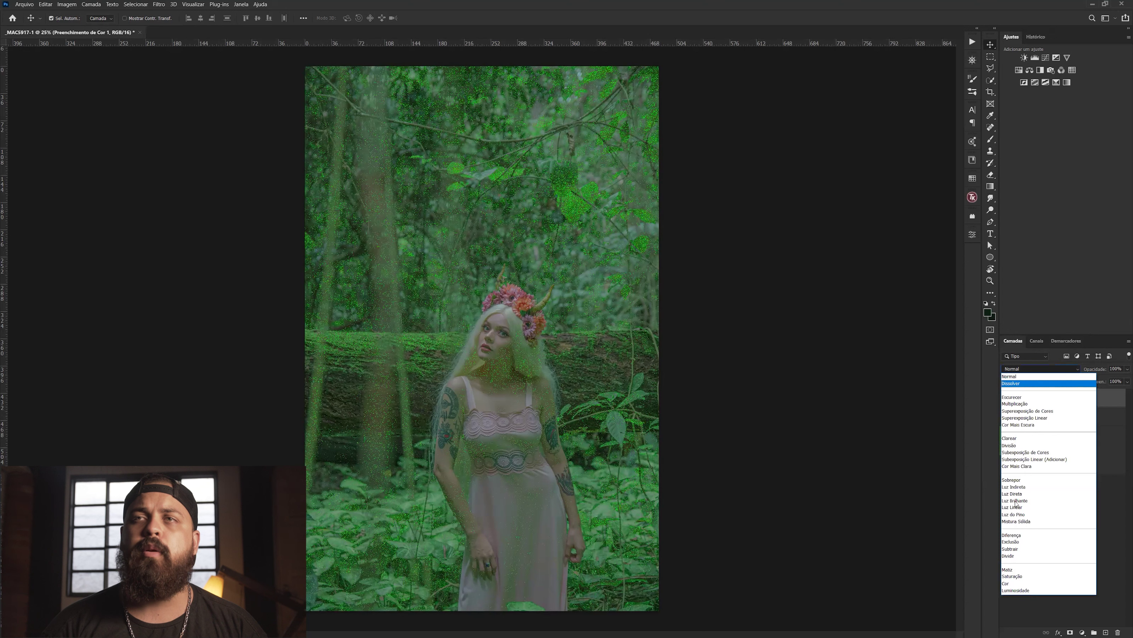
pyautogui.click(1012, 583)
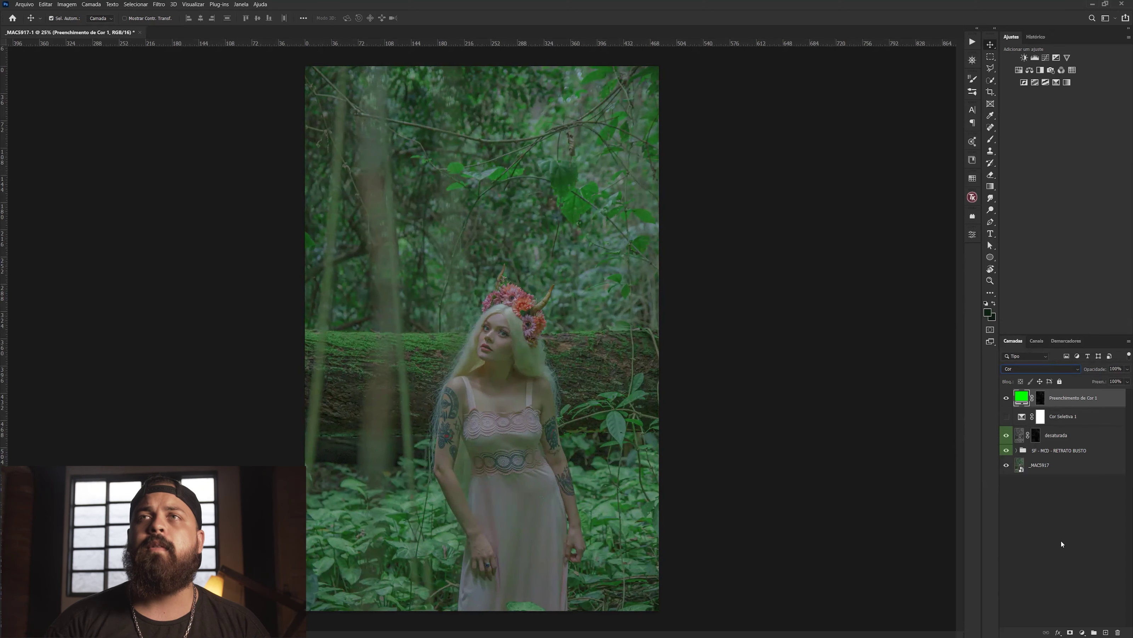
pyautogui.click(1006, 397)
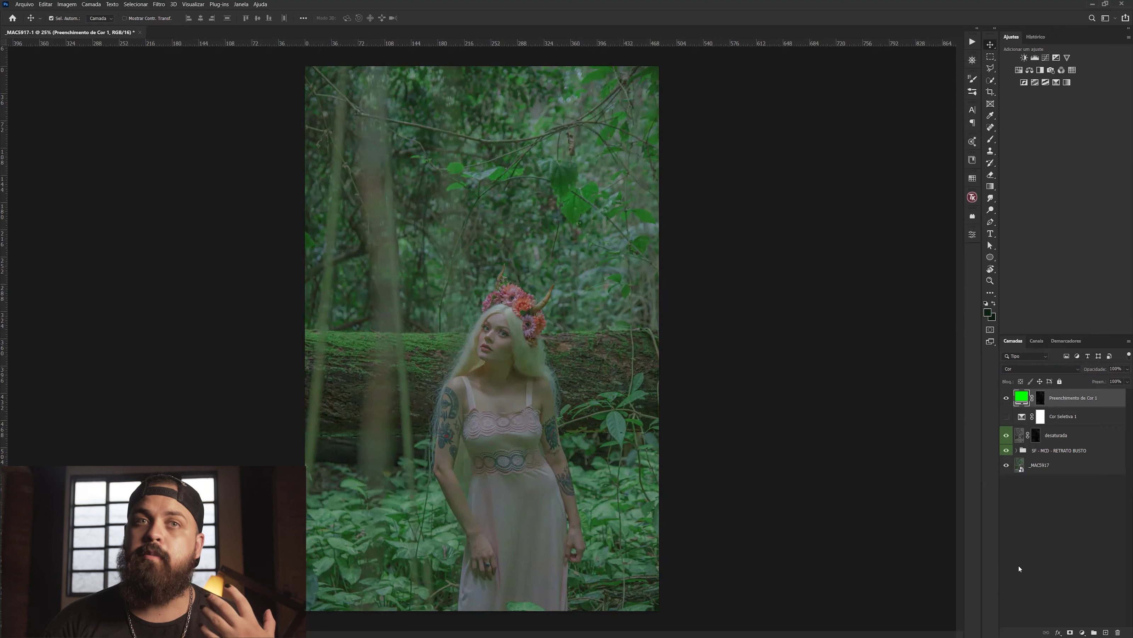
pyautogui.click(1034, 524)
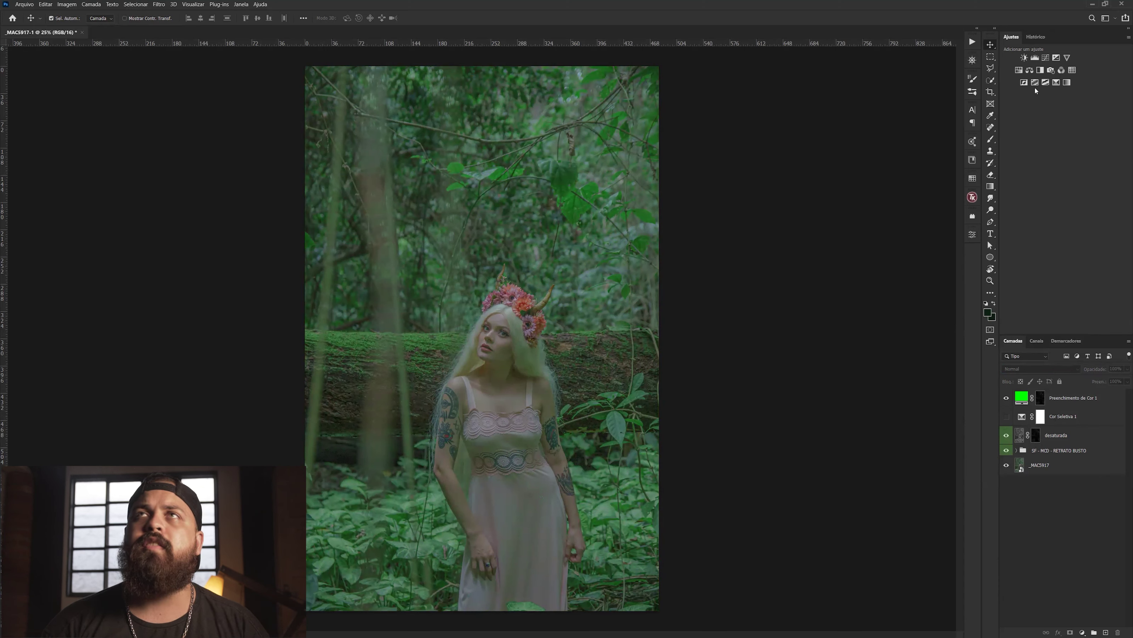
# Add a Levels layer with input levels 17 and 164
pyautogui.click(1034, 58)
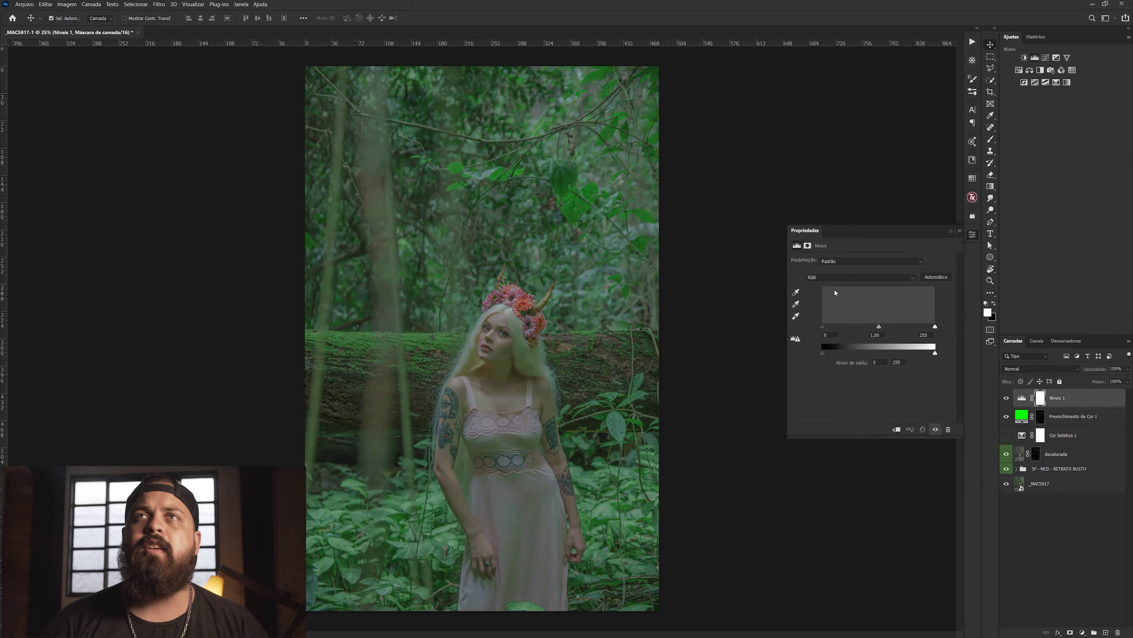
pyautogui.moveTo(823, 329); pyautogui.dragTo(829, 329)
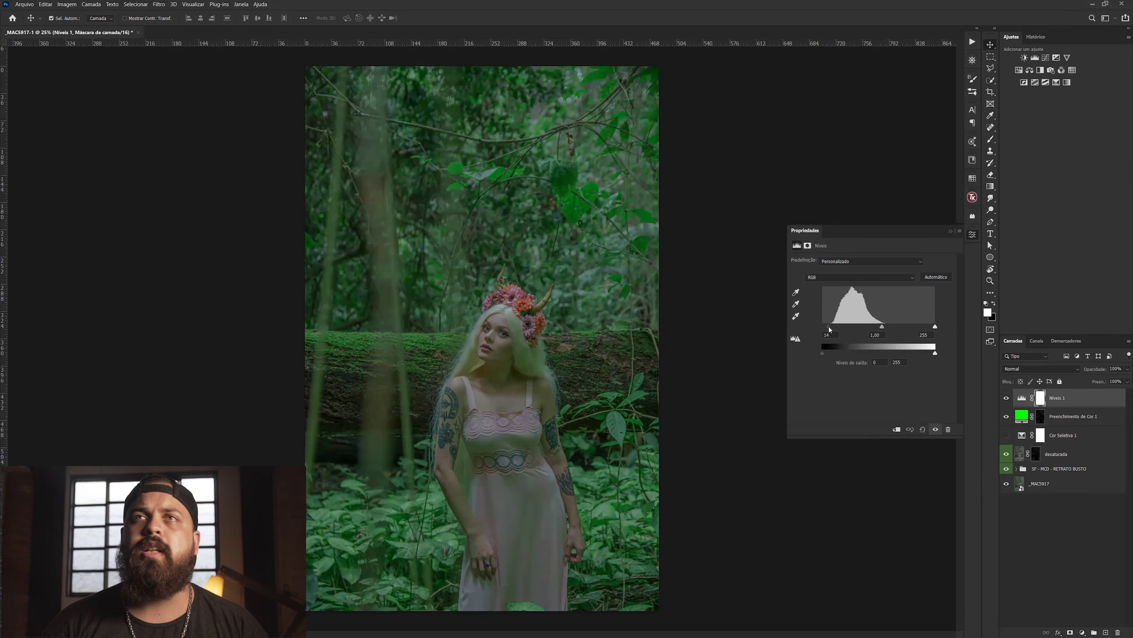
pyautogui.moveTo(936, 328); pyautogui.dragTo(894, 328)
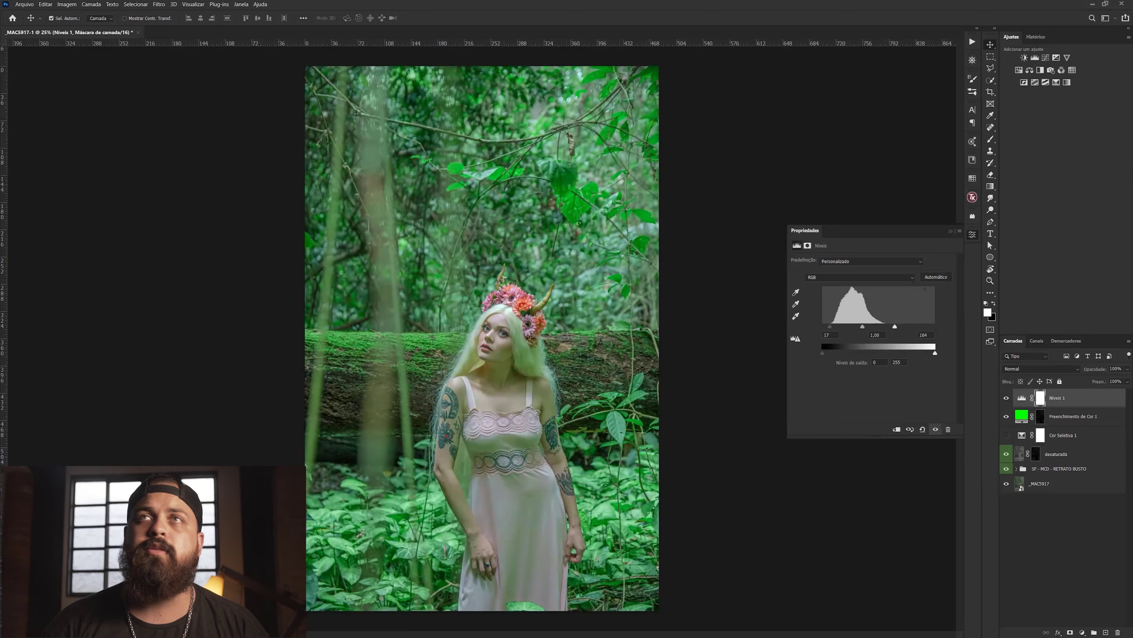
pyautogui.click(951, 231)
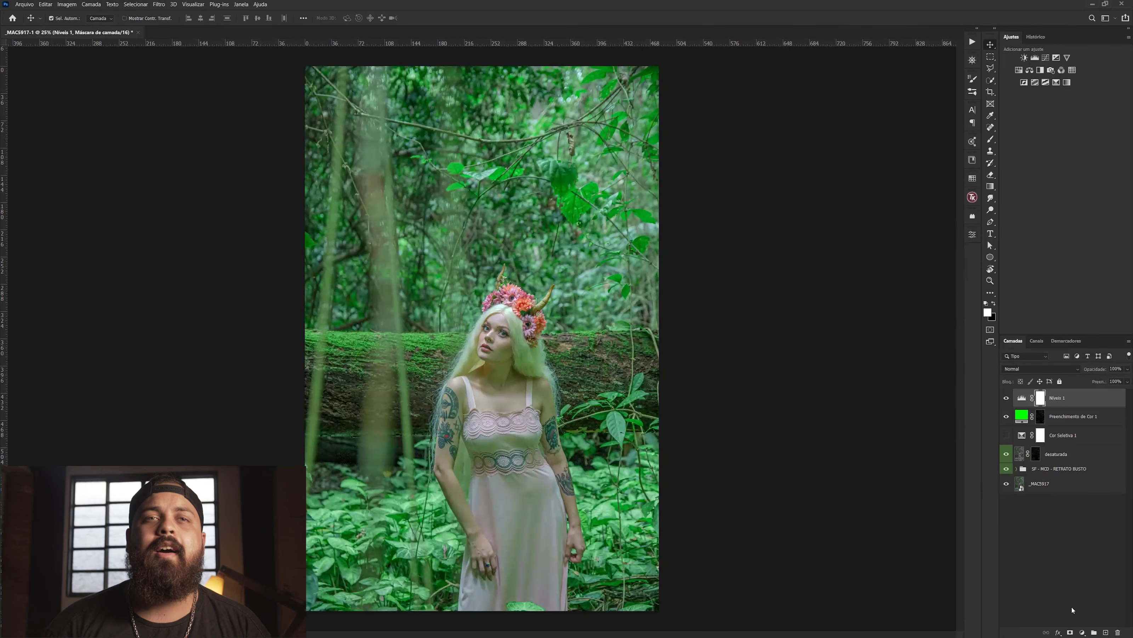